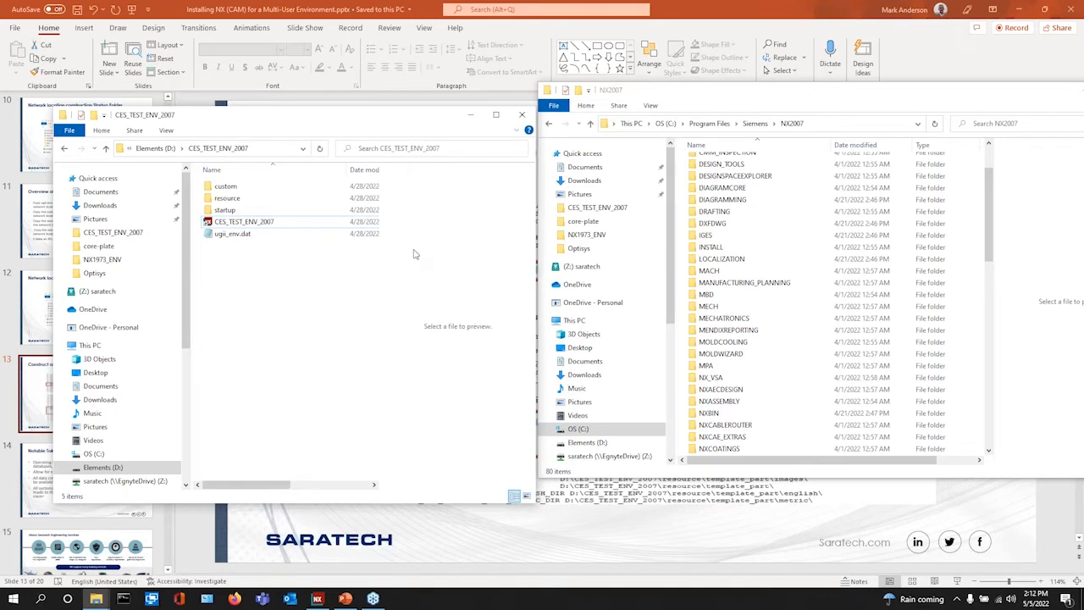
- Open the NX2007 MACH folder and compare its resource, startup and custom folders with CES_TEST_ENV_2007's
scroll(720, 306, "down", 1)
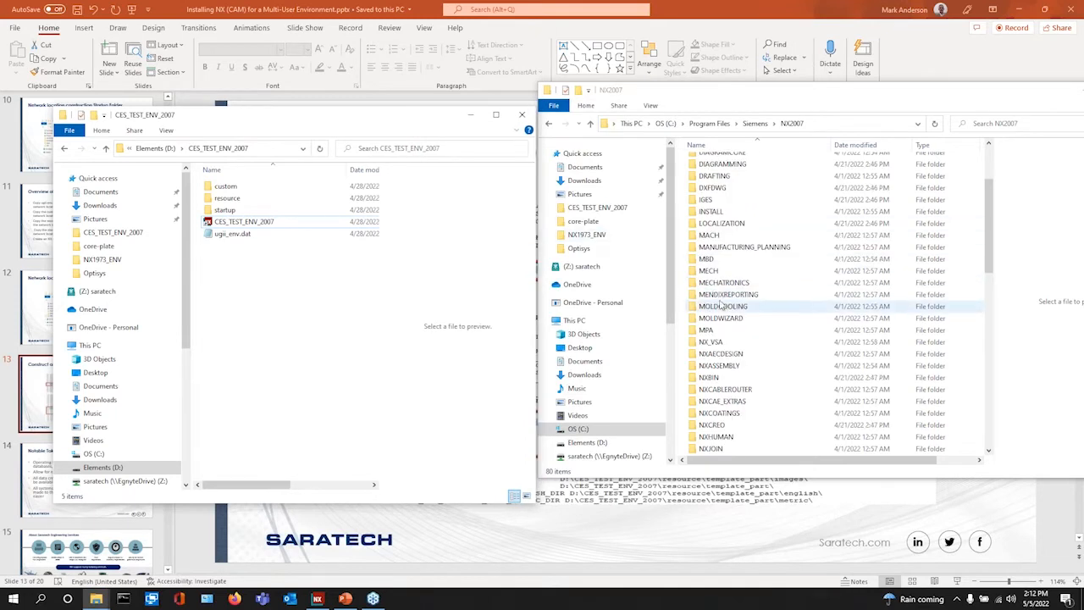
double_click(717, 237)
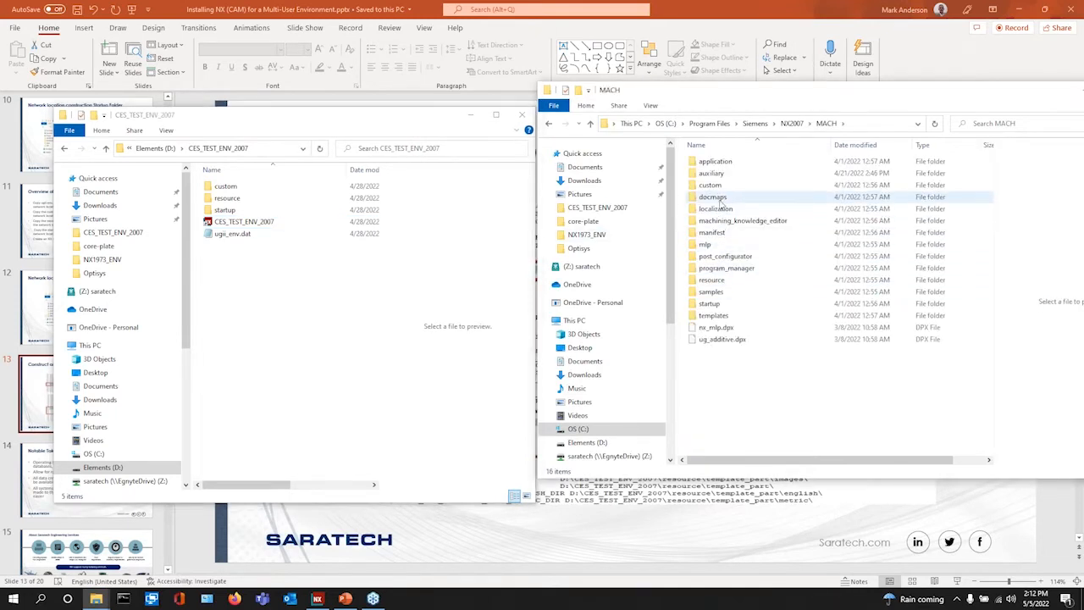
left_click(714, 283)
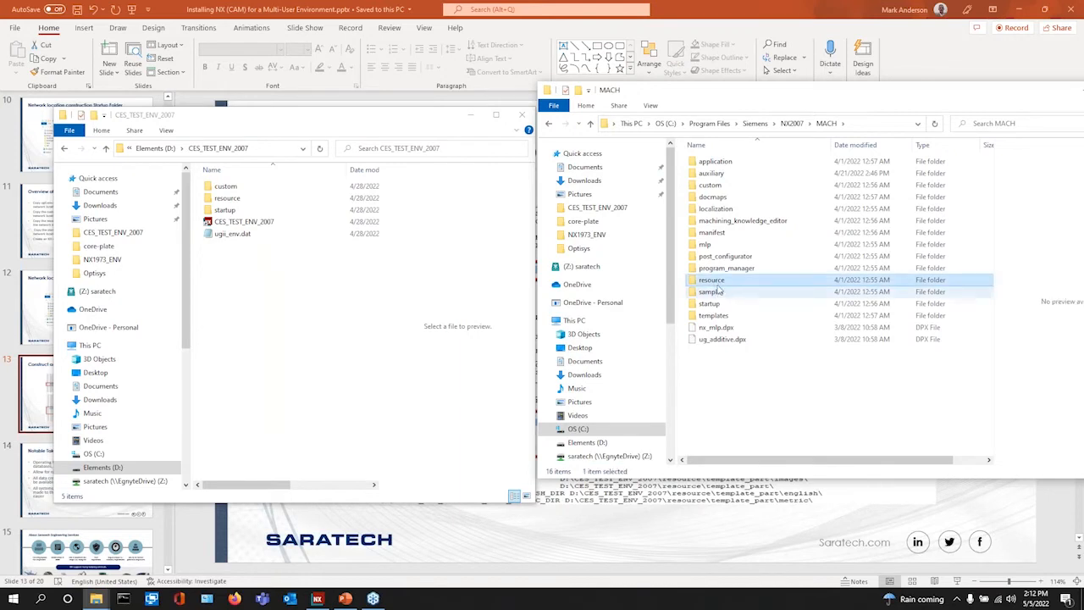
left_click(321, 313)
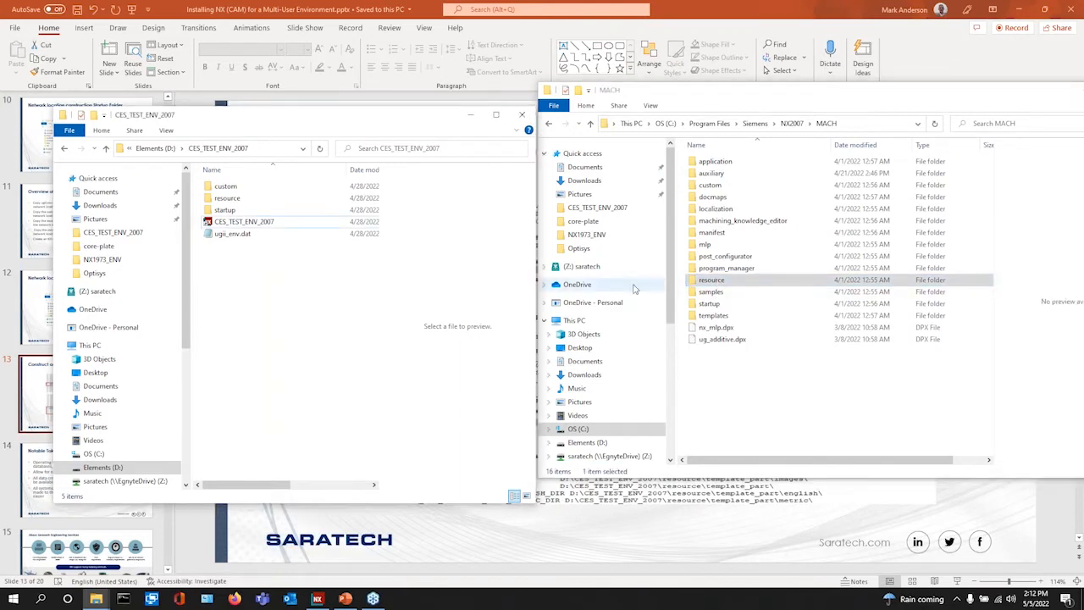
left_click(712, 304)
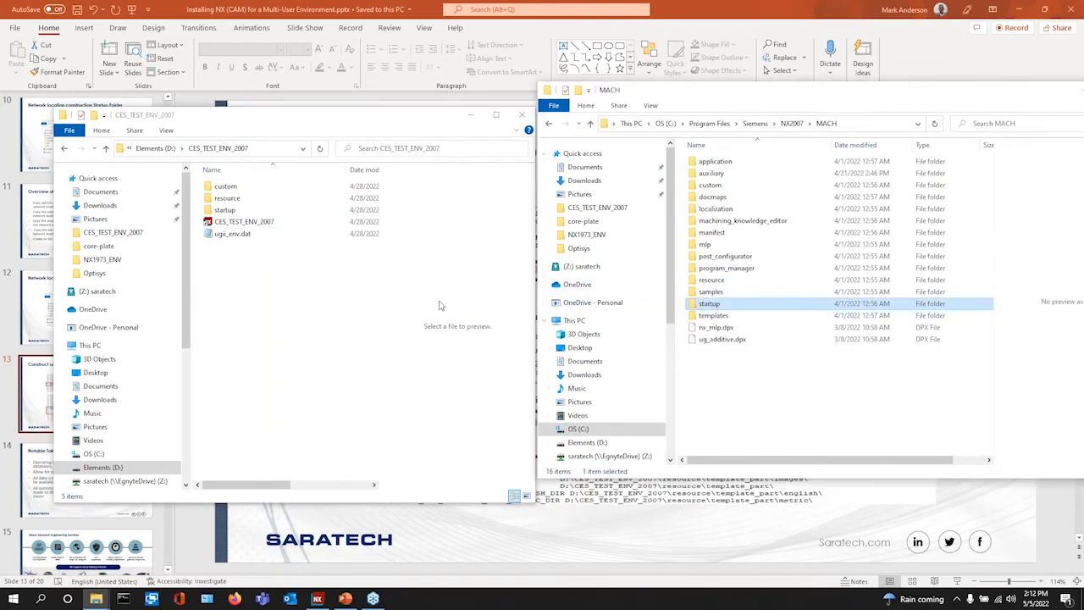
left_click(713, 185)
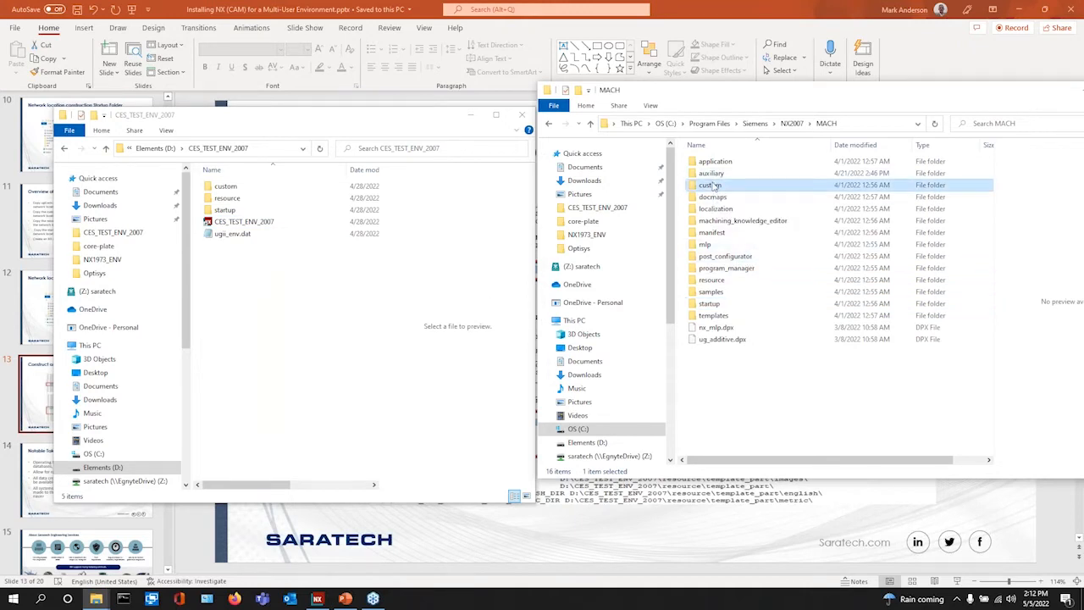
left_click(262, 286)
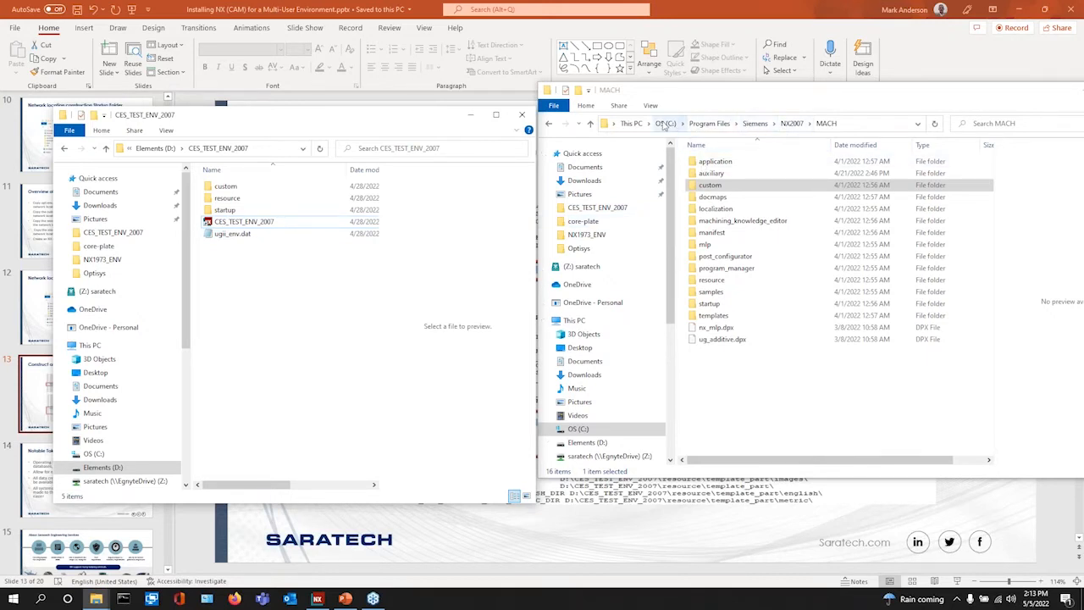
- Browse to the NX2007 UGII folder and locate its ugii_env.dat file
left_click(754, 124)
double_click(712, 247)
scroll(735, 288, "down", 7)
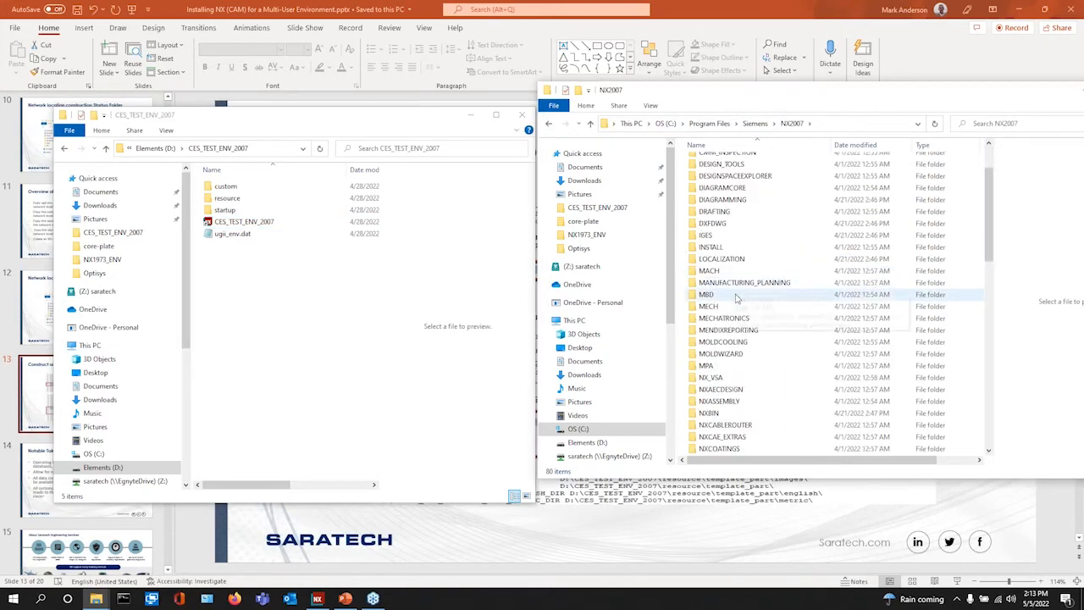
scroll(733, 391, "down", 6)
left_click(710, 437)
double_click(712, 437)
scroll(736, 272, "down", 20)
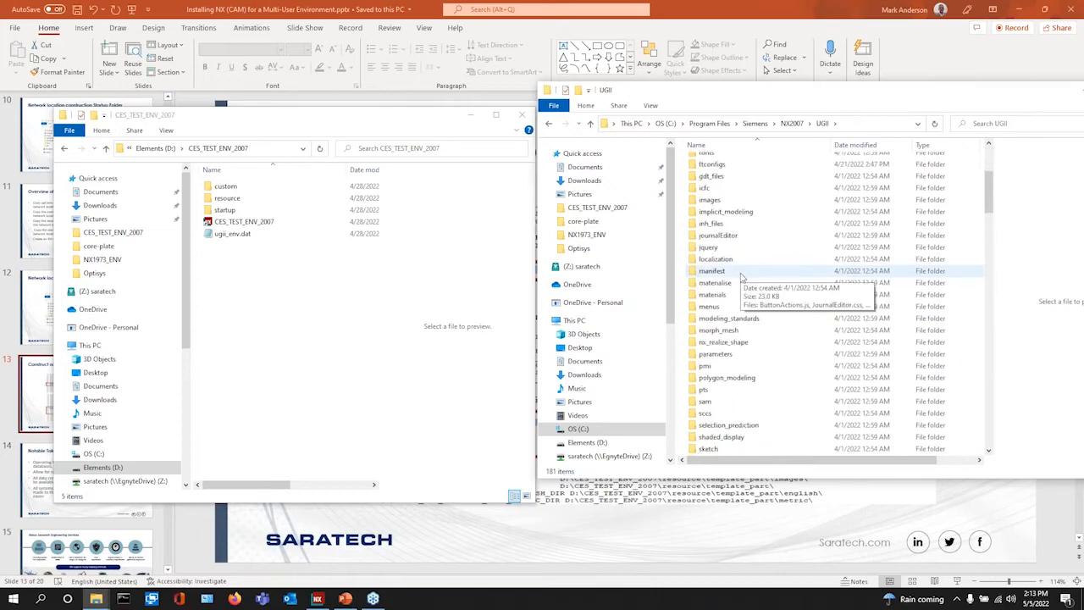
scroll(751, 357, "down", 15)
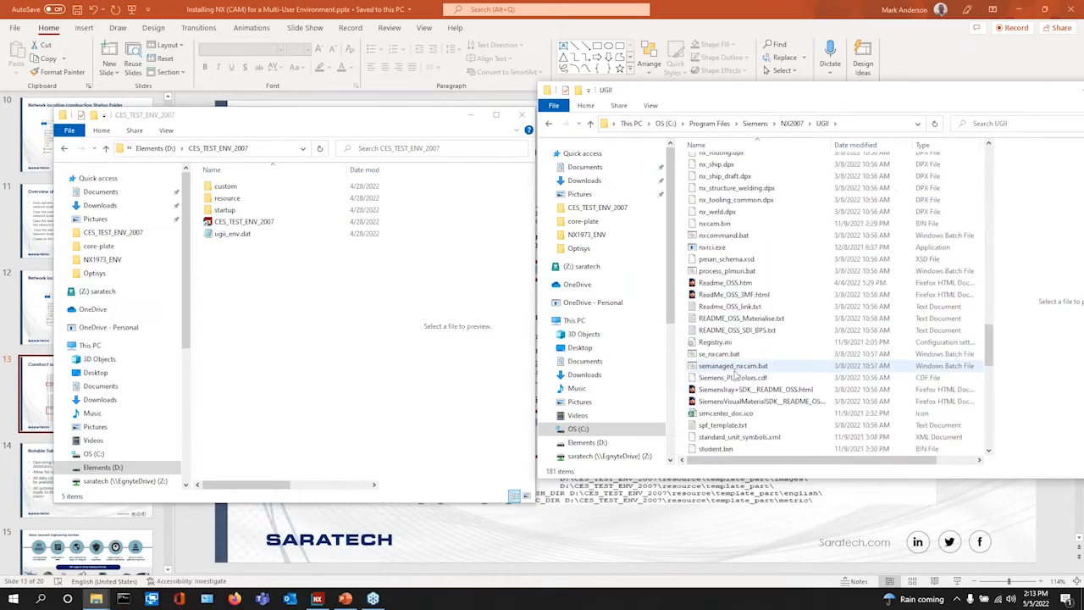
left_click(720, 365)
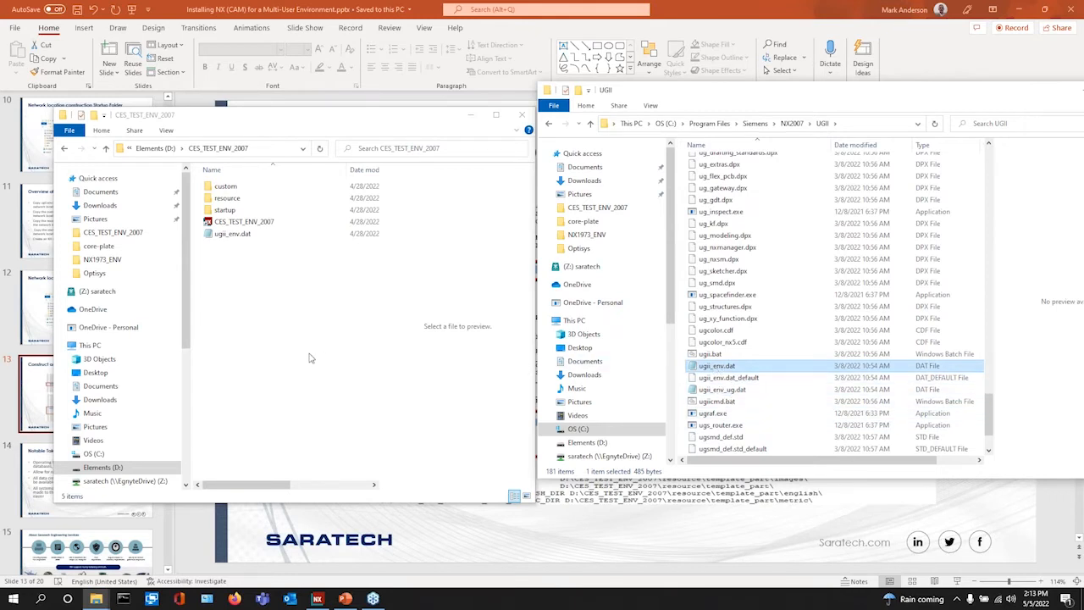
- Open the CES_TEST_ENV_2007 folder on Elements (D:) in the second window
left_click(235, 300)
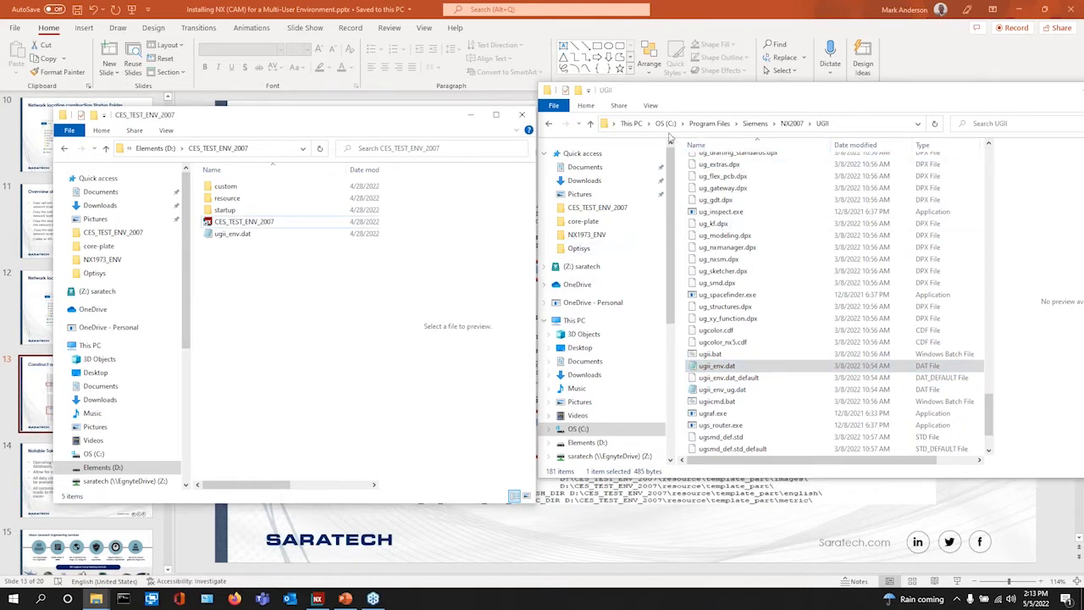
left_click(601, 446)
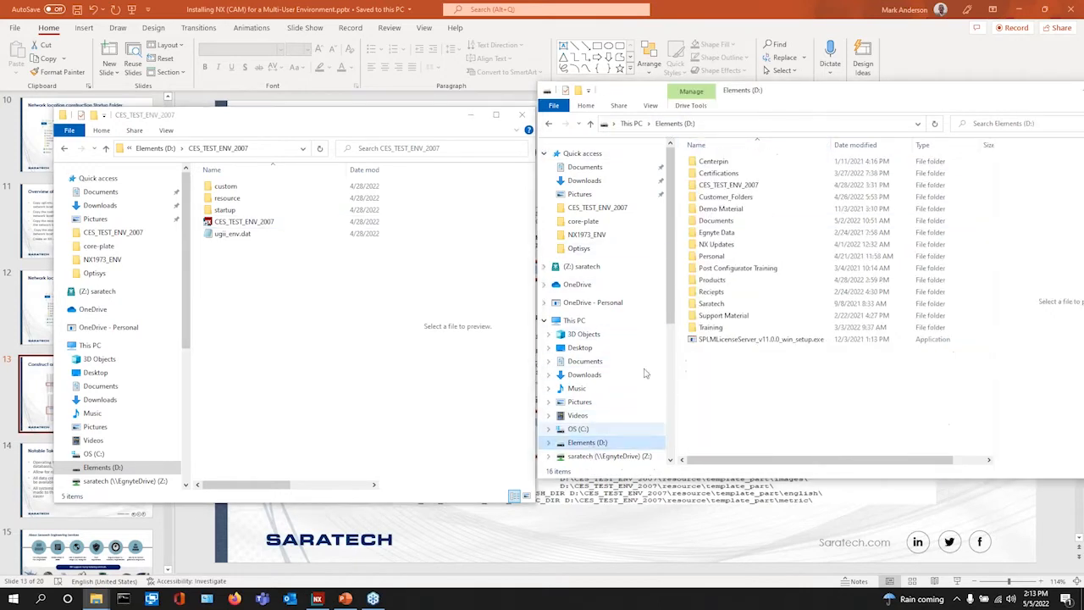
double_click(720, 184)
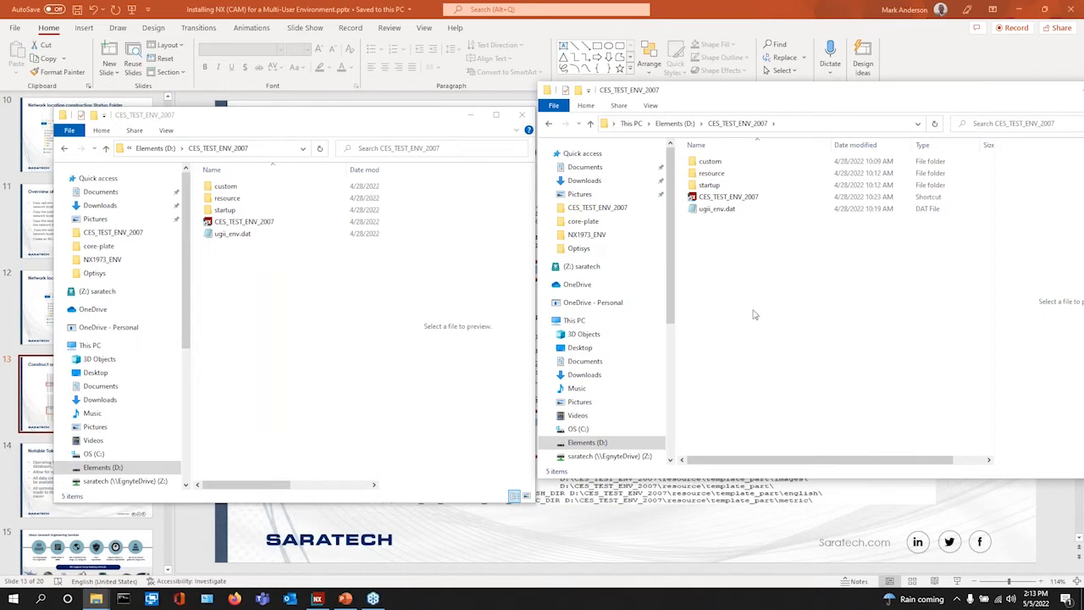
- Open ugii_env.dat in Notepad beside the custom, resource and startup folders
double_click(229, 234)
left_click_drag(675, 82, 344, 100)
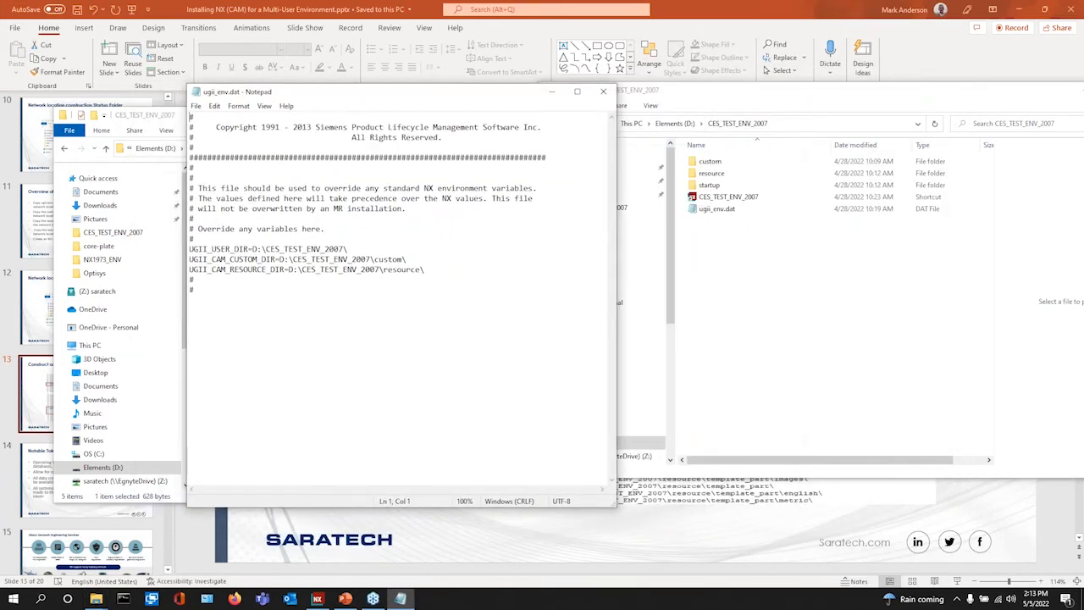
left_click(701, 161)
left_click(717, 175)
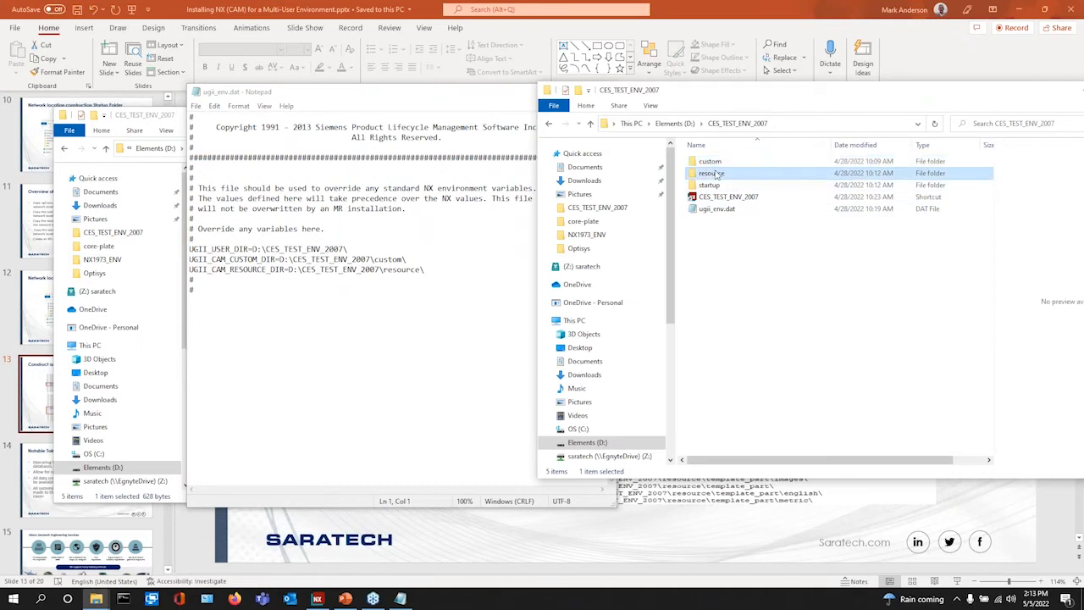
left_click(711, 186)
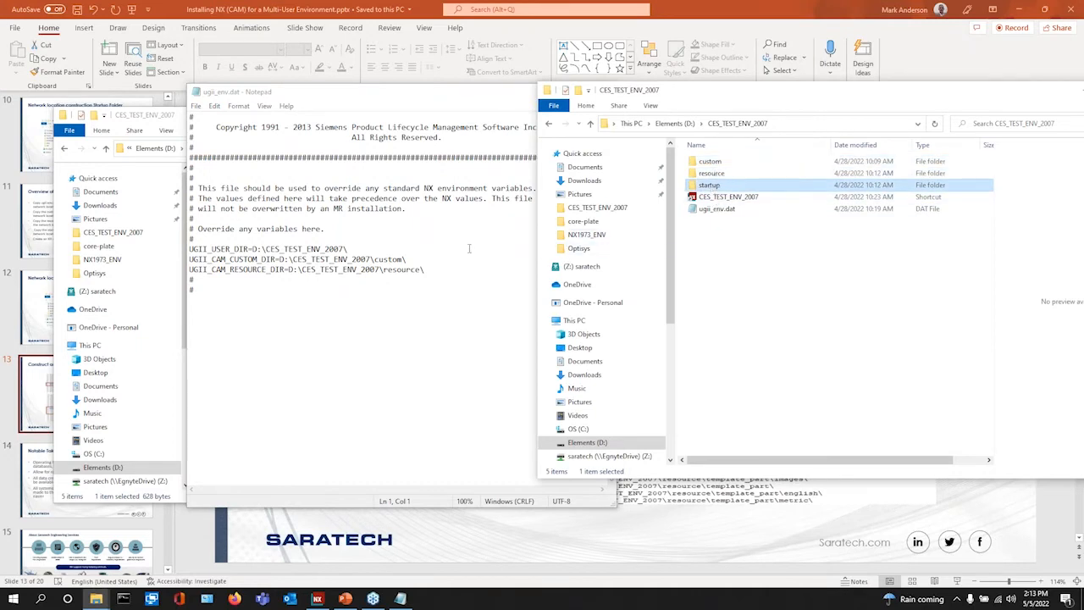
- Highlight UGII_USER_DIR, UGII_CAM_CUSTOM_DIR and UGII_CAM_RESOURCE_DIR, then start another Explorer window
left_click_drag(249, 249, 190, 249)
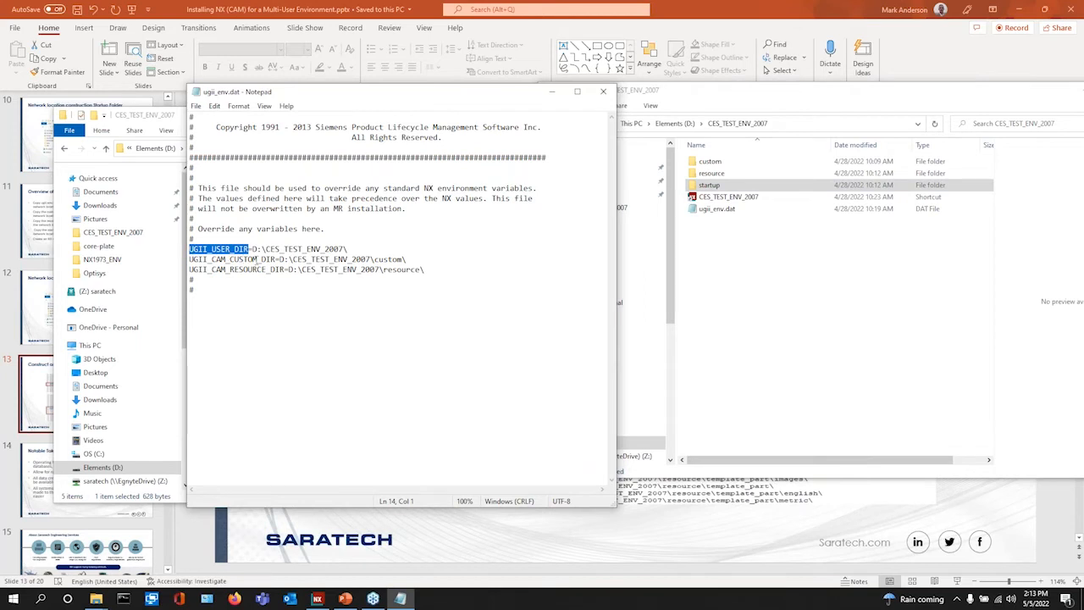
left_click_drag(258, 259, 190, 259)
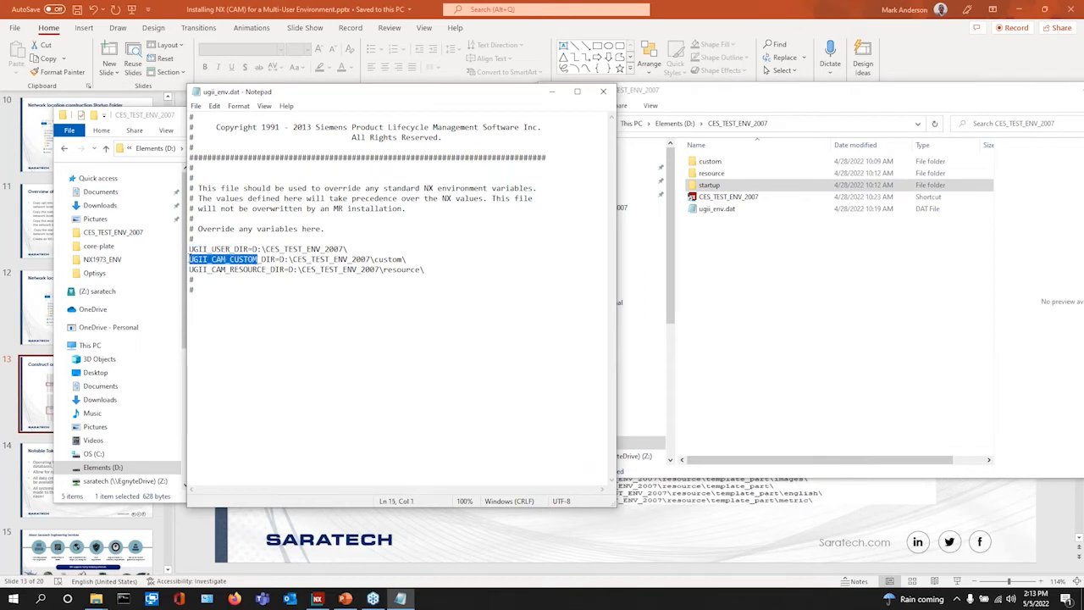
left_click_drag(268, 269, 189, 269)
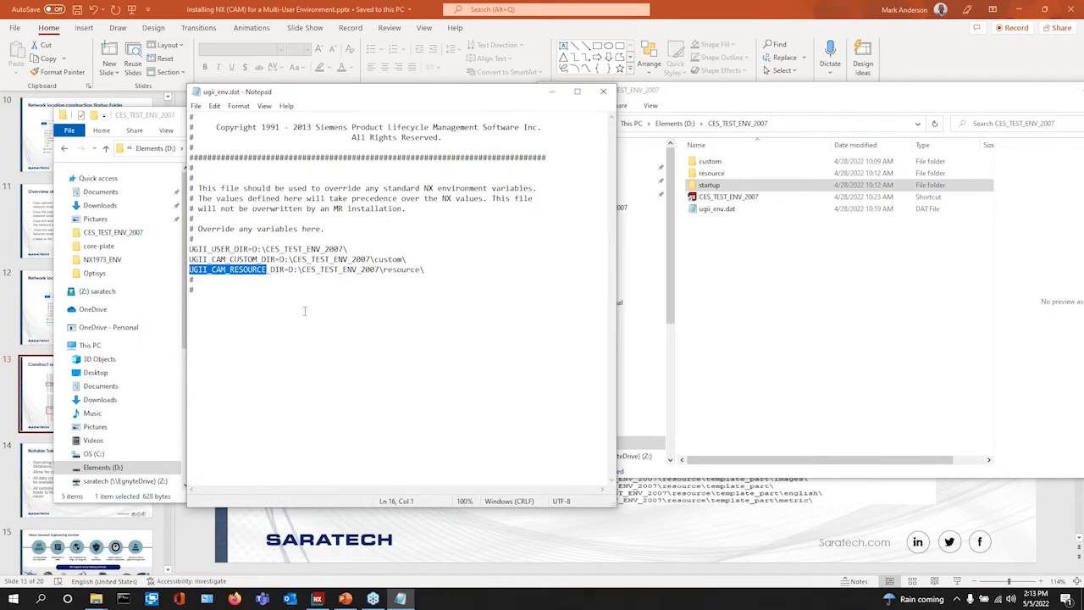
left_click(757, 316)
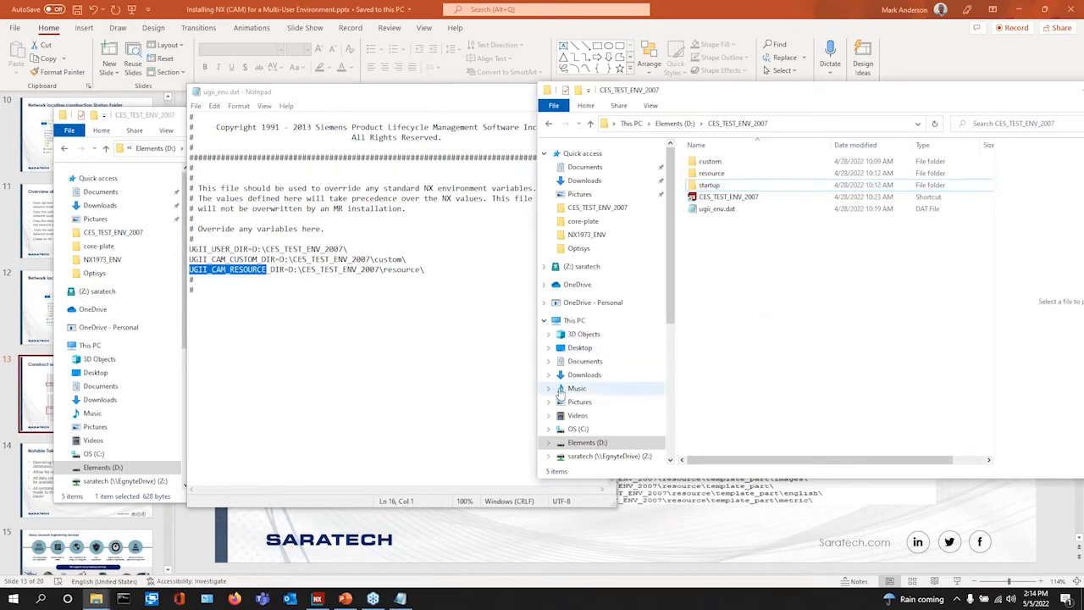
left_click(93, 602)
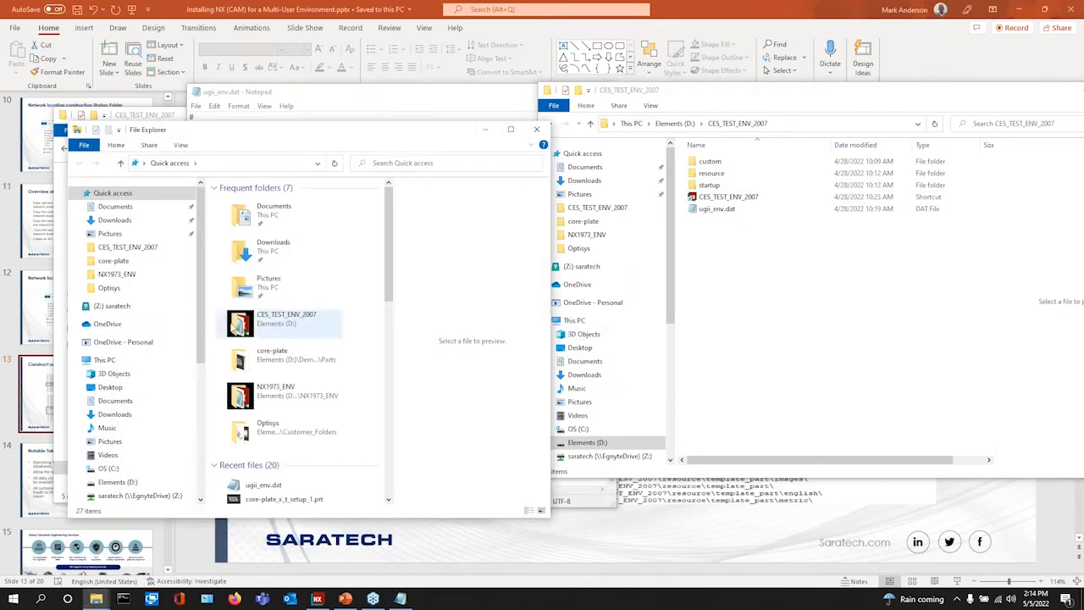
- Browse OS (C:) > Program Files > Siemens > NX2007 > UGII and select ugii_env_ug.dat
left_click(135, 469)
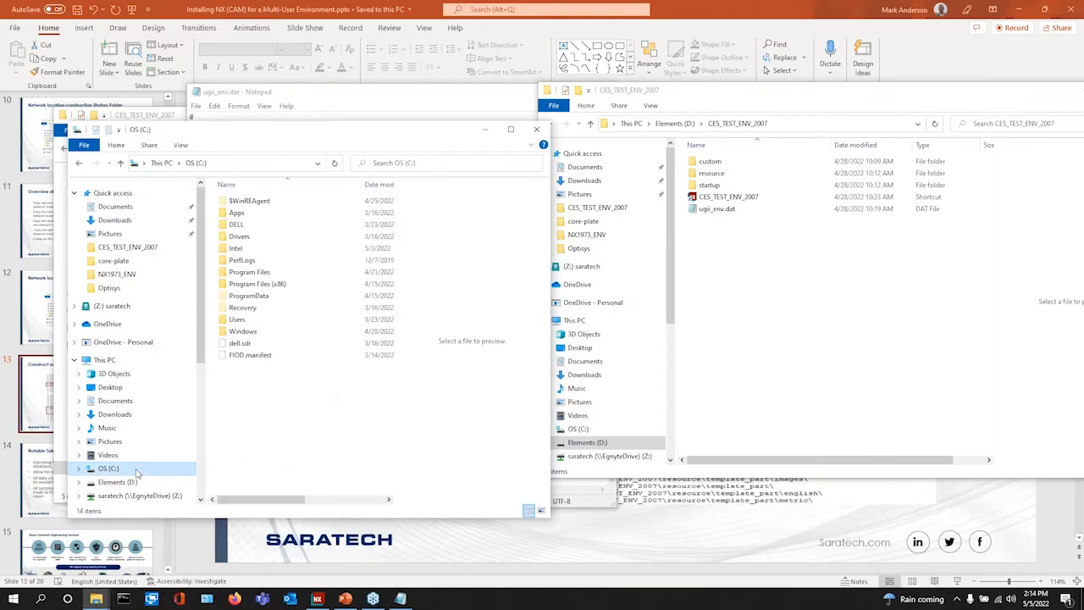
double_click(264, 273)
scroll(254, 322, "down", 5)
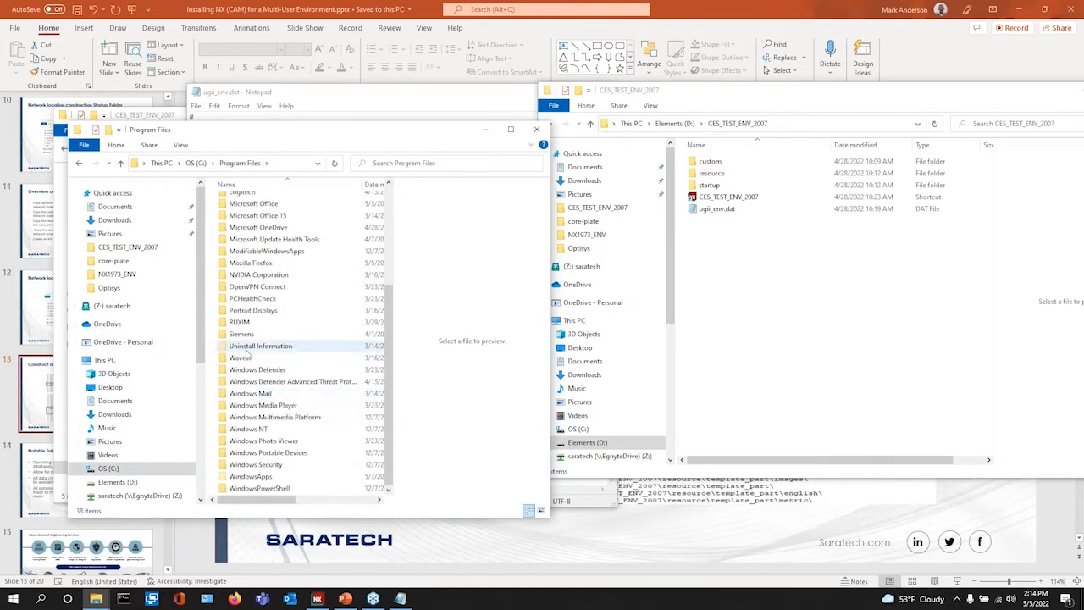
double_click(246, 336)
double_click(244, 288)
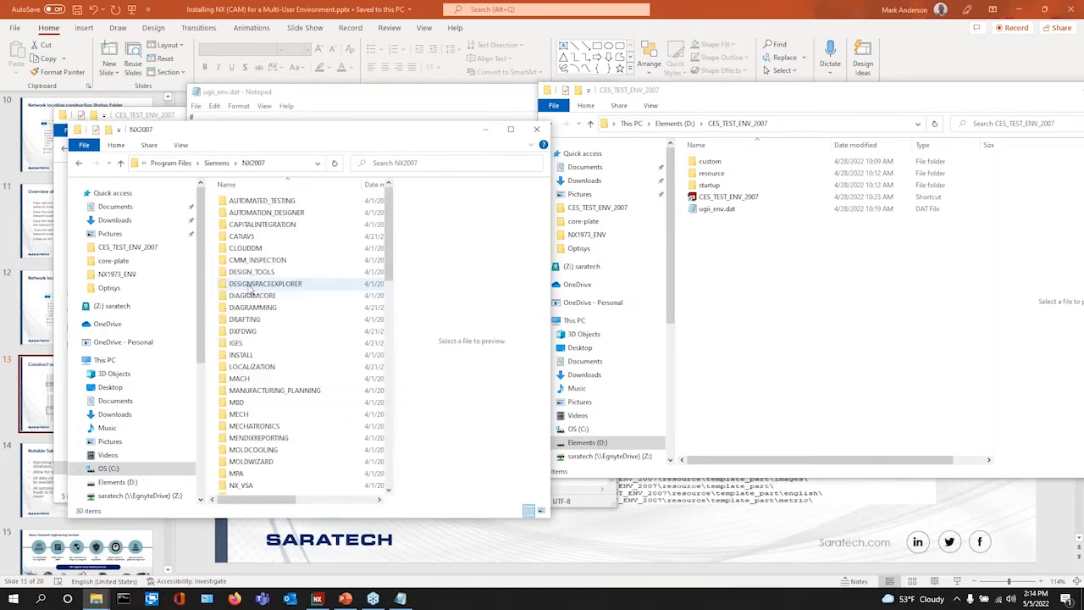
scroll(254, 398, "down", 10)
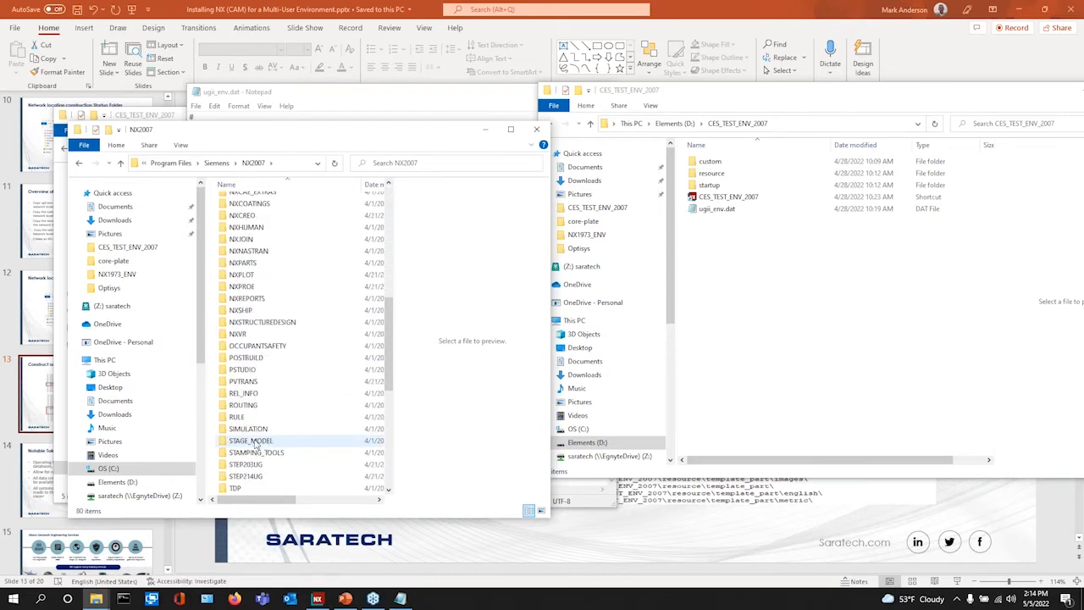
scroll(247, 423, "down", 5)
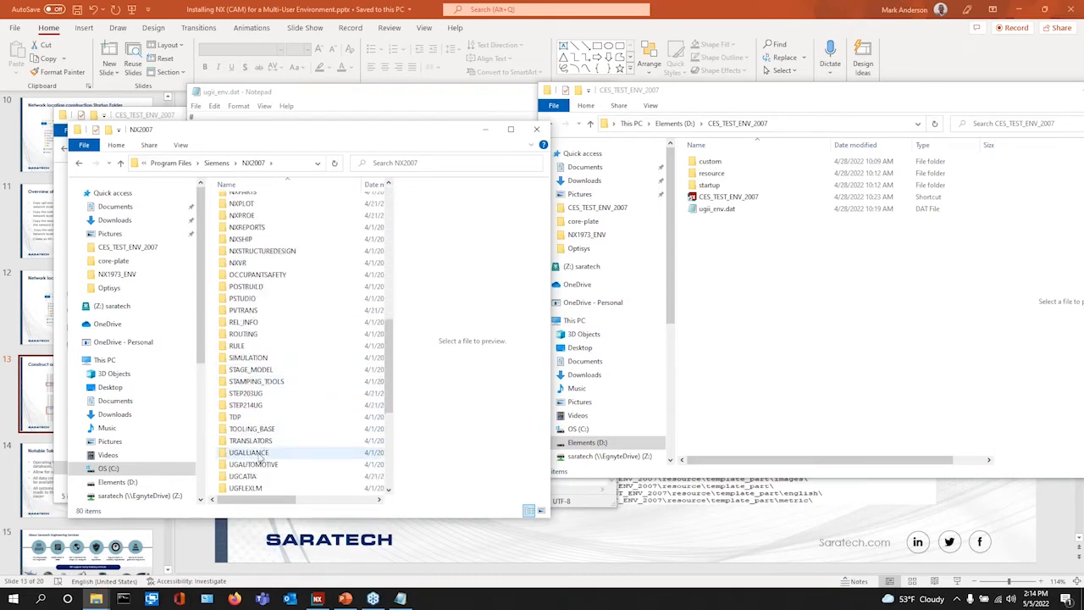
double_click(237, 404)
scroll(267, 356, "down", 3)
scroll(267, 357, "down", 20)
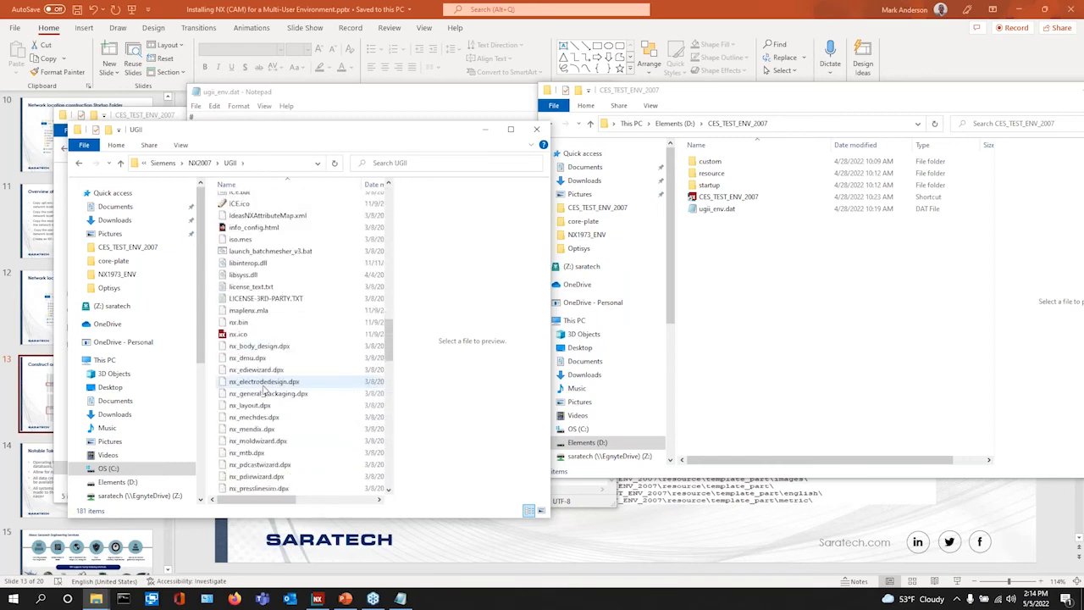
scroll(264, 393, "down", 12)
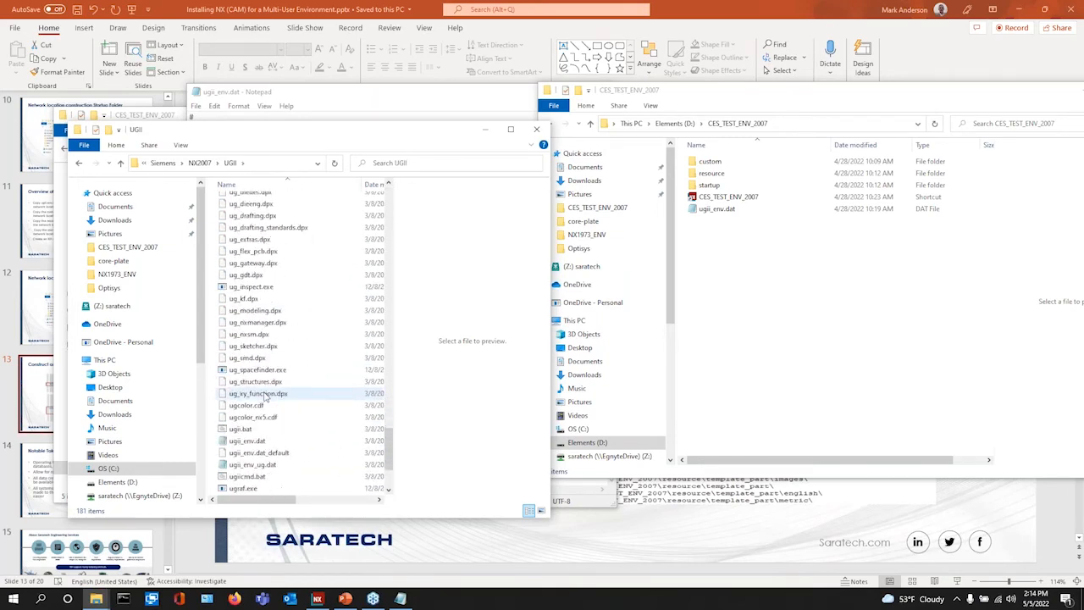
left_click(253, 395)
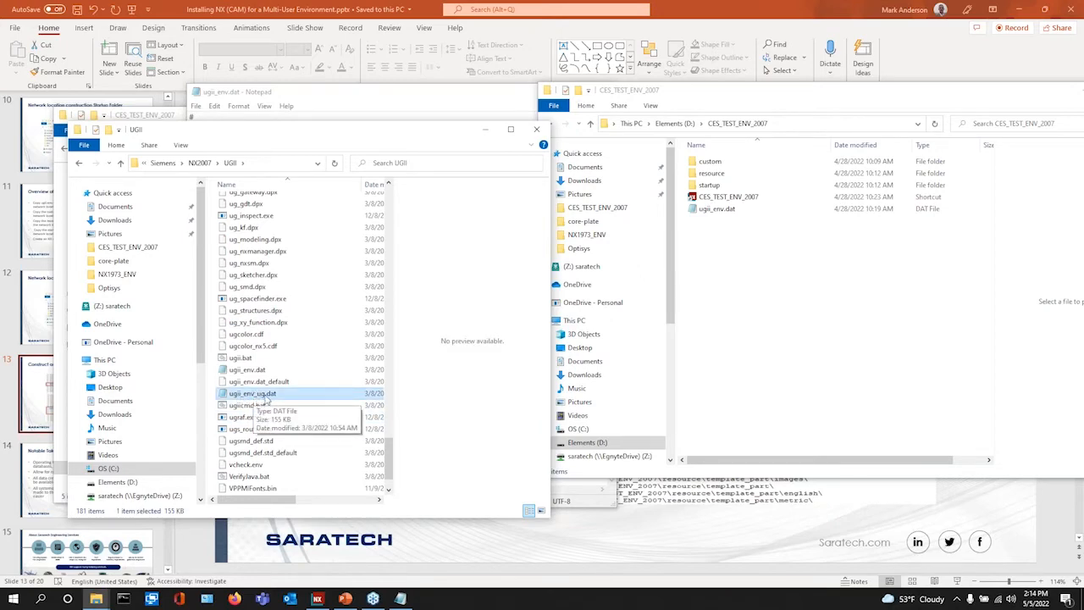
- Open ugii_env_ug.dat maximized in Notepad and find the first 'Resource' occurrence
double_click(264, 395)
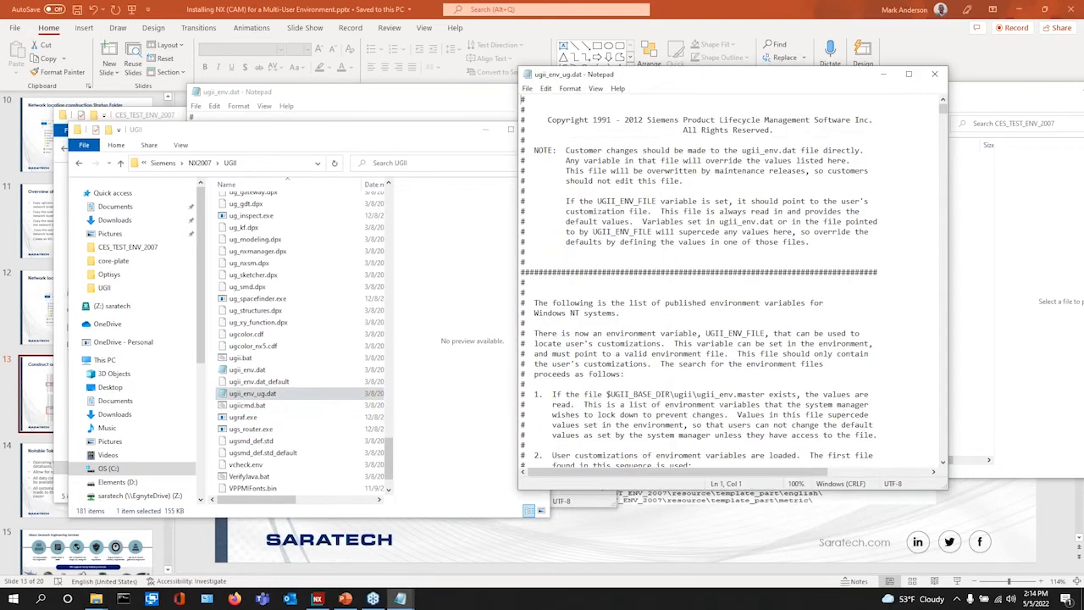
left_click_drag(714, 81, 654, 71)
left_click(848, 65)
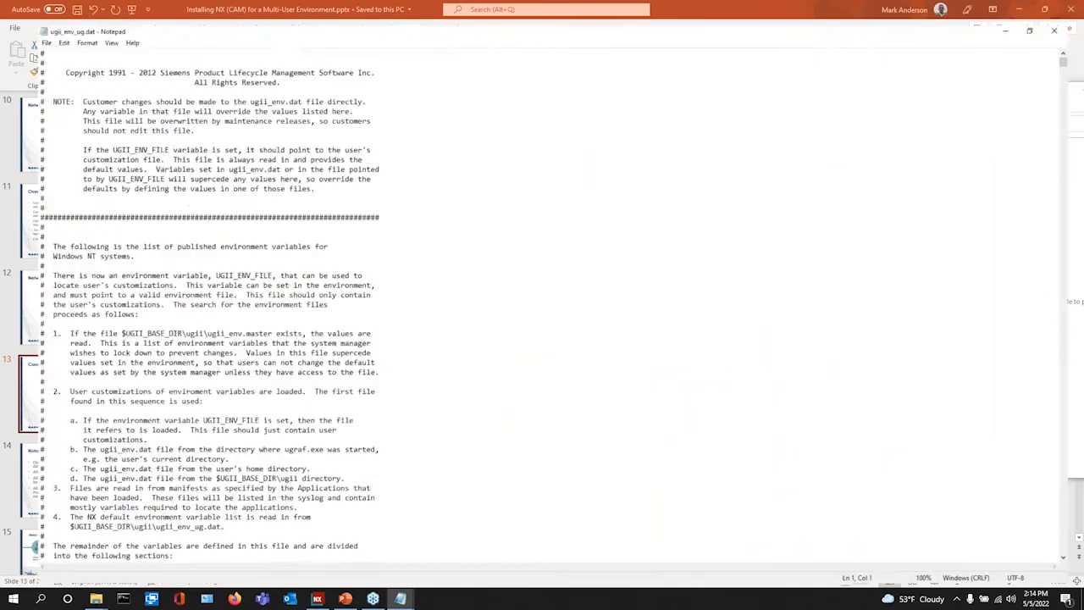
left_click(28, 18)
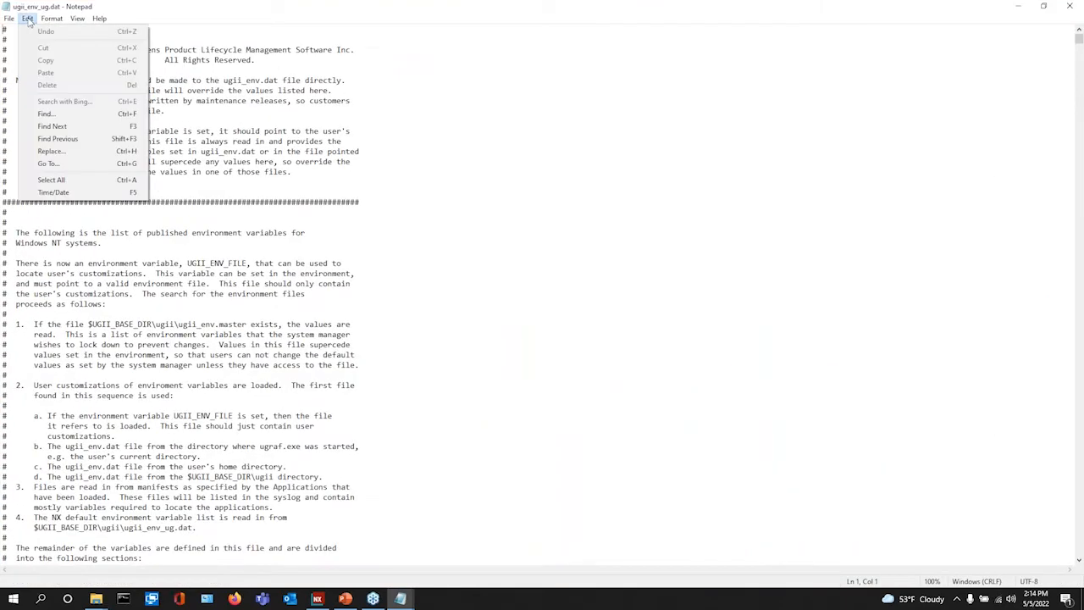
left_click(52, 115)
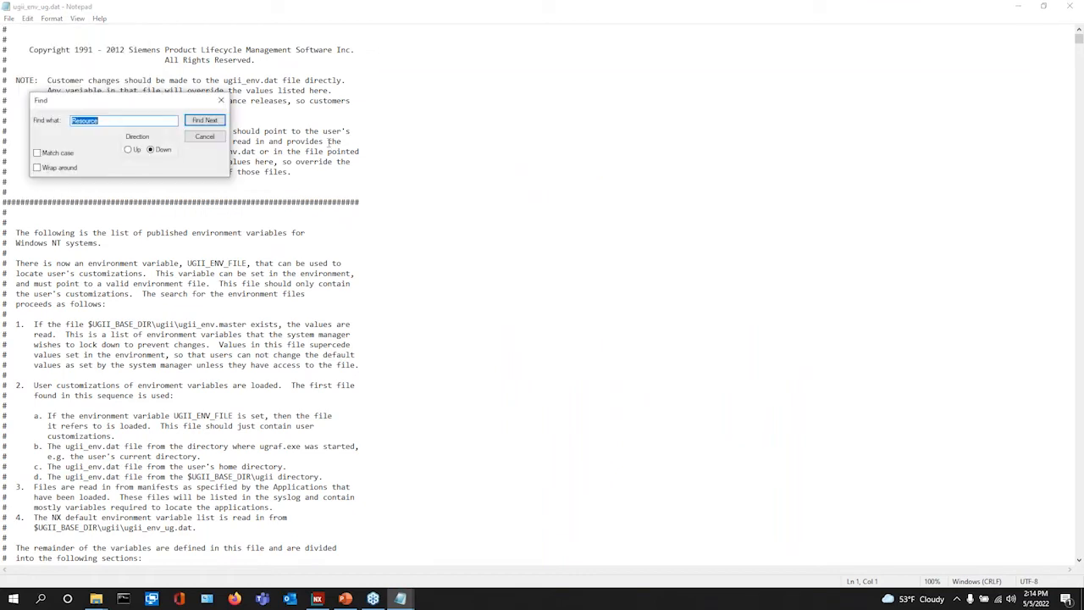
left_click_drag(144, 100, 593, 123)
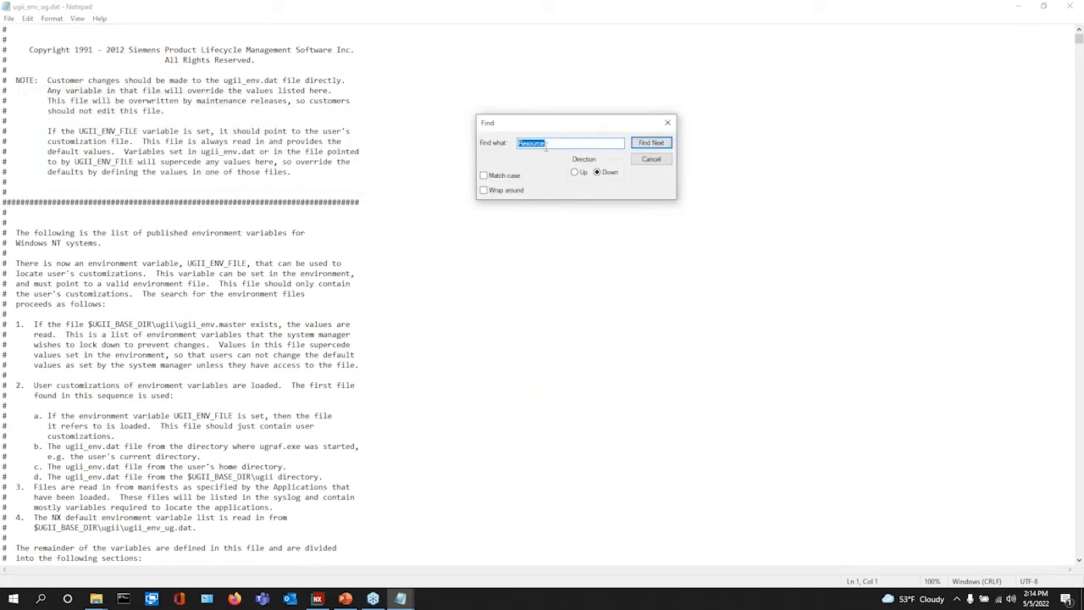
left_click(652, 143)
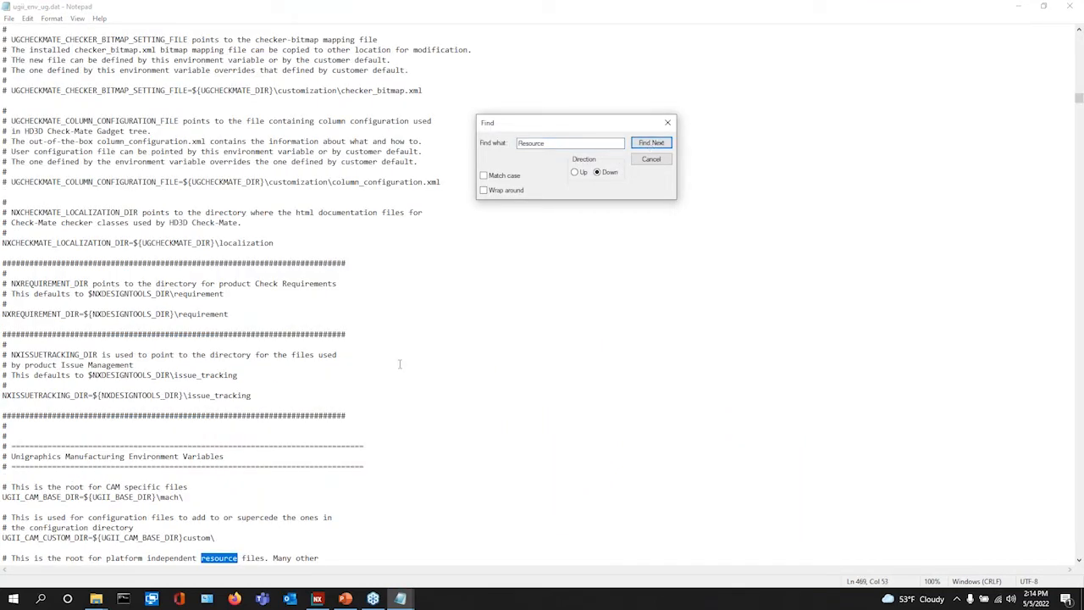
- Review the default UGII_CAM_RESOURCE_DIR entry, close the file, and bring ugii_env.dat and CES_TEST_ENV_2007 forward
scroll(408, 348, "down", 5)
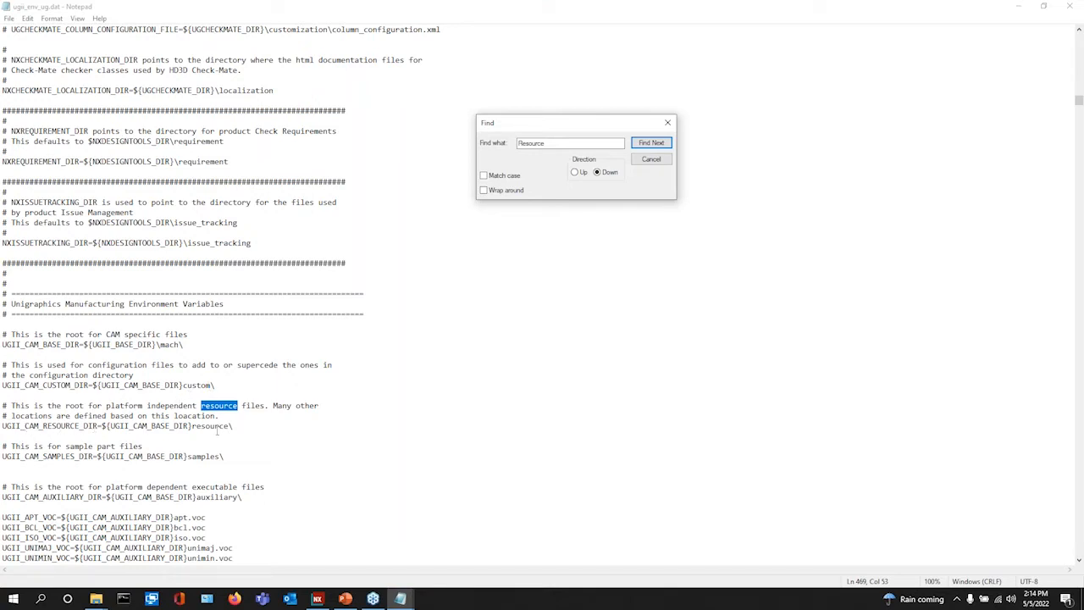
scroll(201, 451, "down", 4)
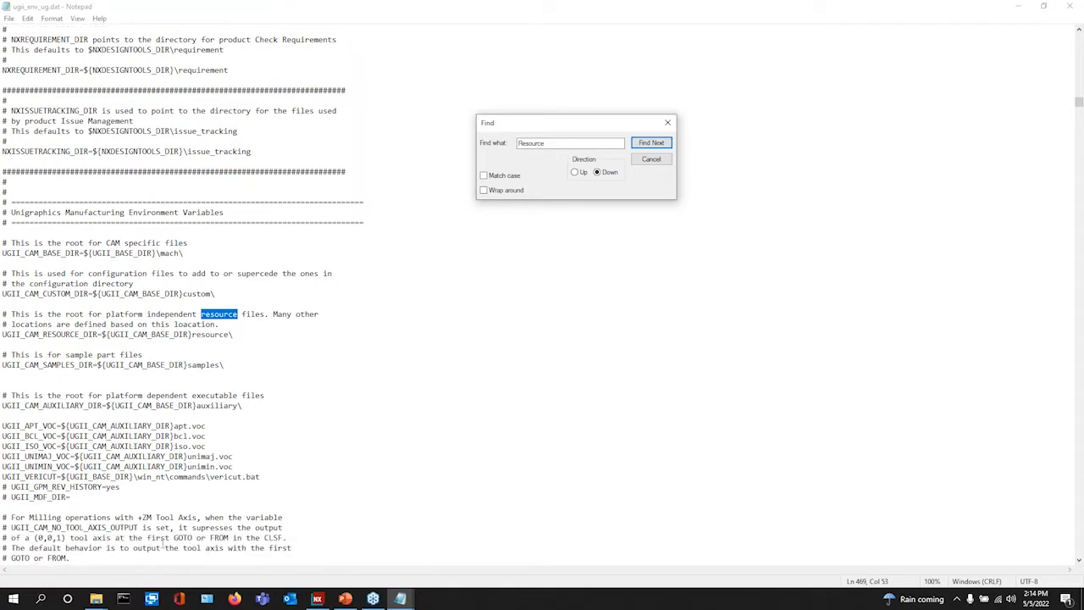
scroll(178, 538, "down", 2)
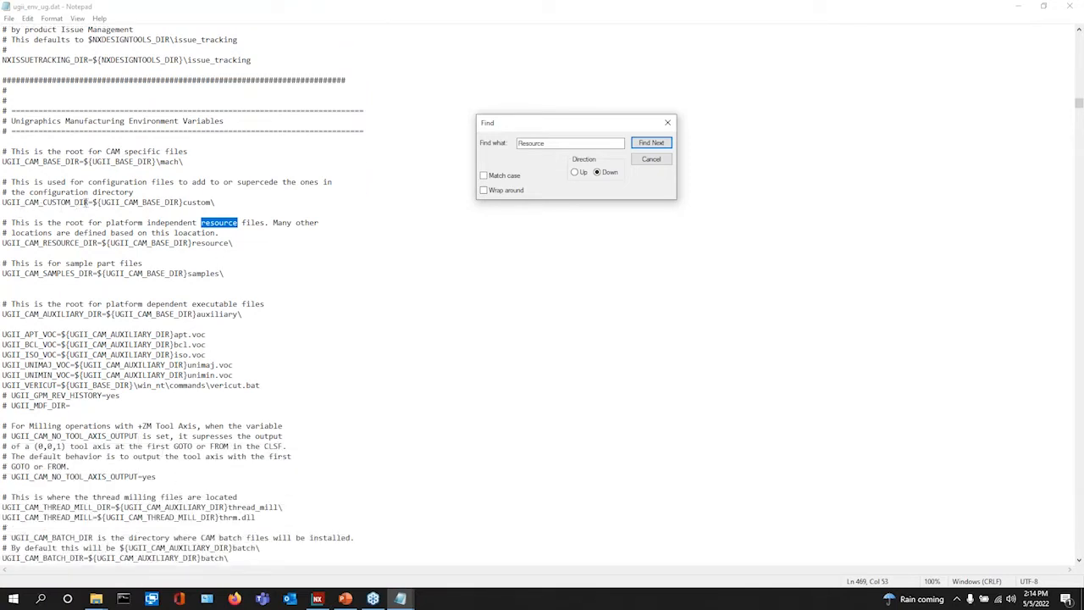
scroll(527, 353, "up", 2)
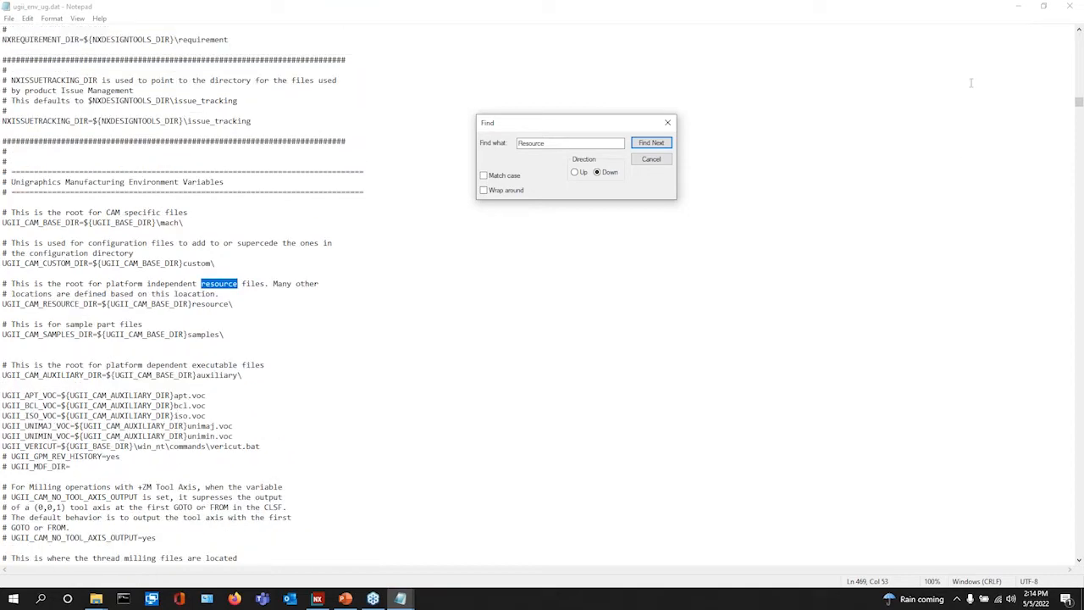
left_click(1043, 6)
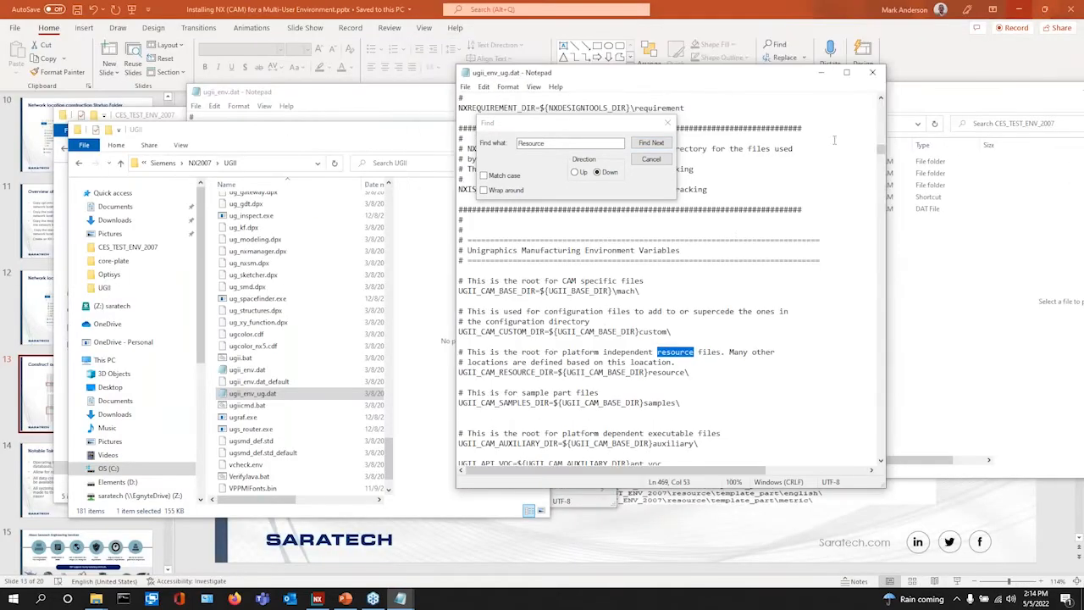
left_click(874, 73)
left_click(418, 95)
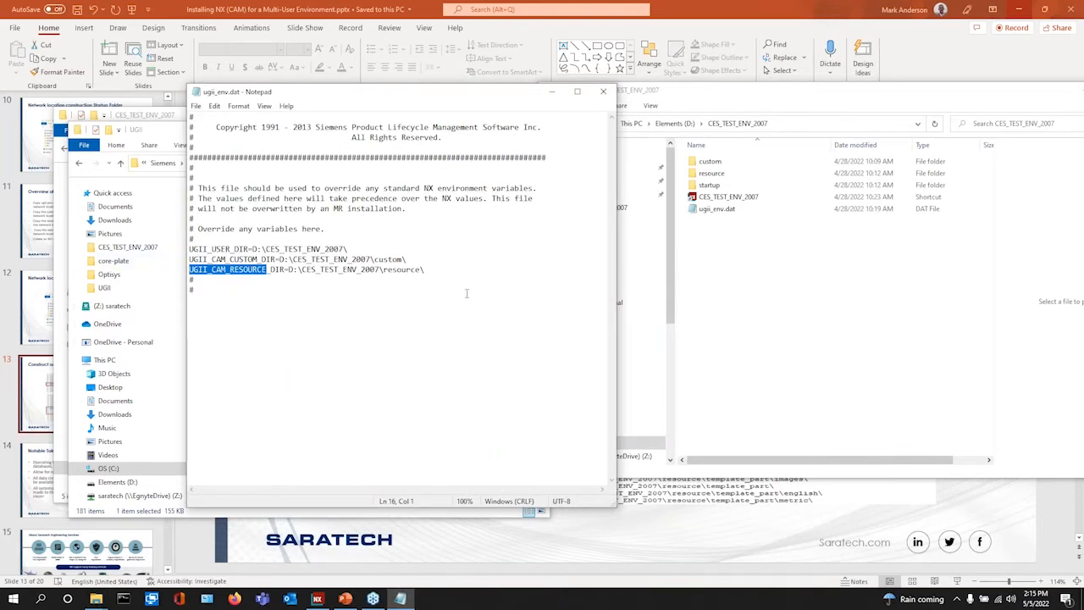
left_click(744, 264)
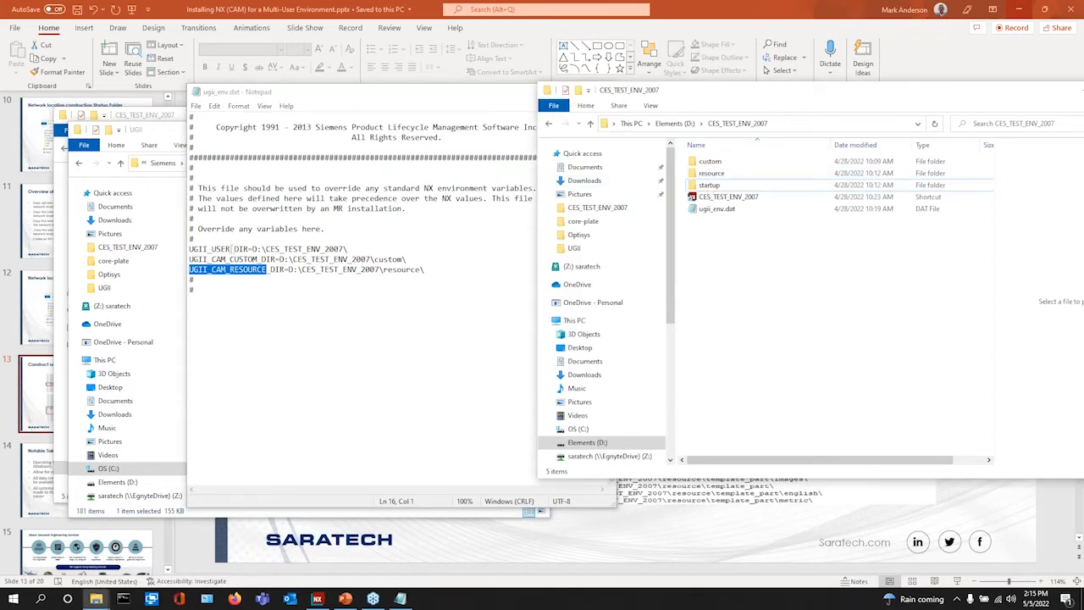
- Compare the UGII_USER_DIR path with the CES_TEST_ENV_2007 folder's full address path
left_click(808, 124)
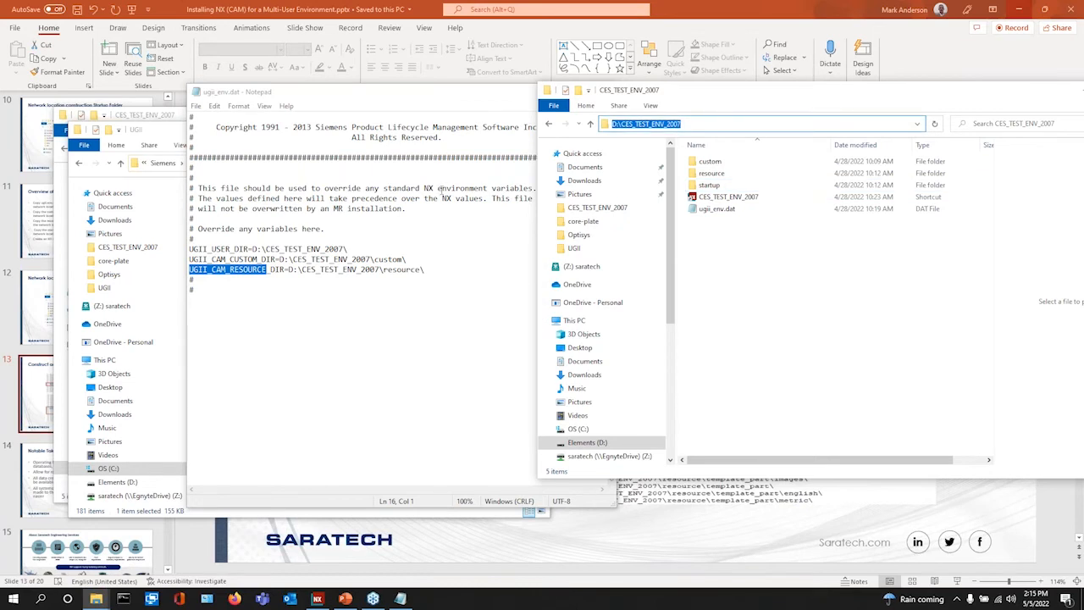
left_click_drag(348, 249, 266, 249)
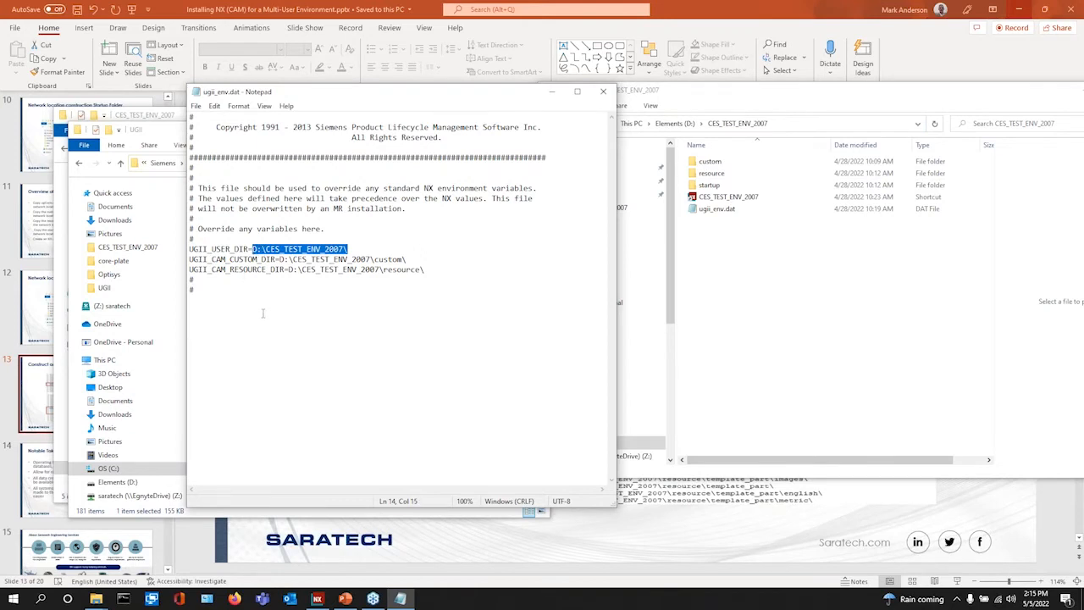
left_click(751, 245)
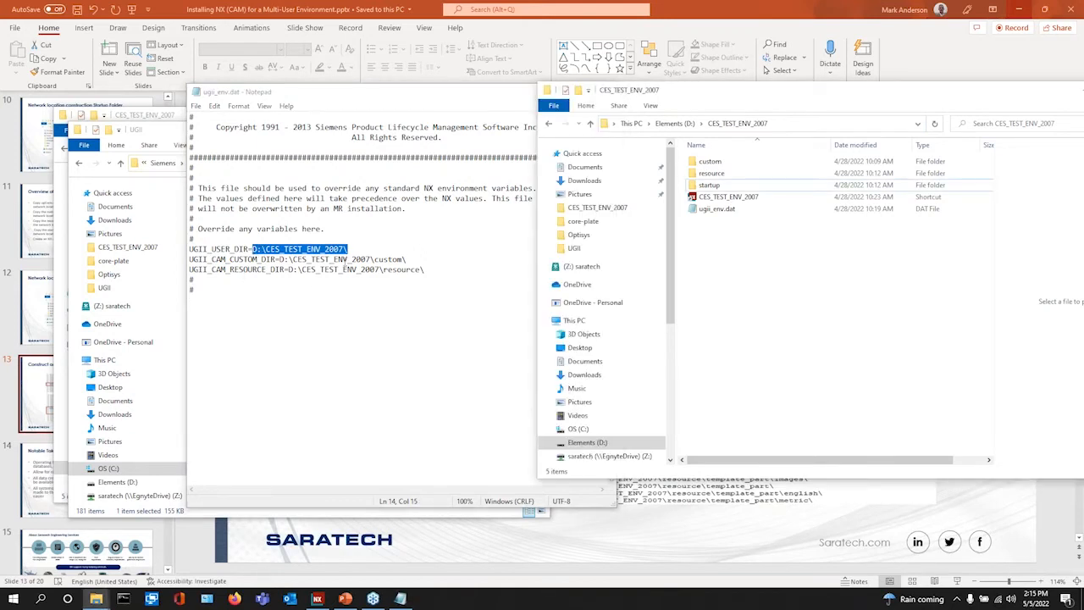
- Open the custom folder and check its full path against the UGII_CAM_CUSTOM_DIR setting
double_click(709, 161)
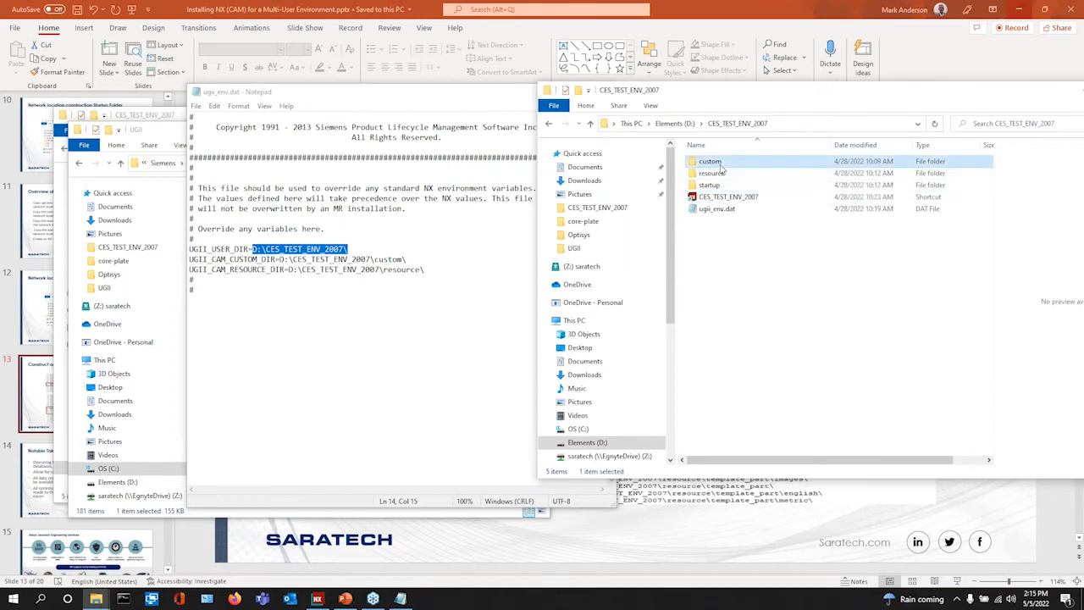
left_click(853, 125)
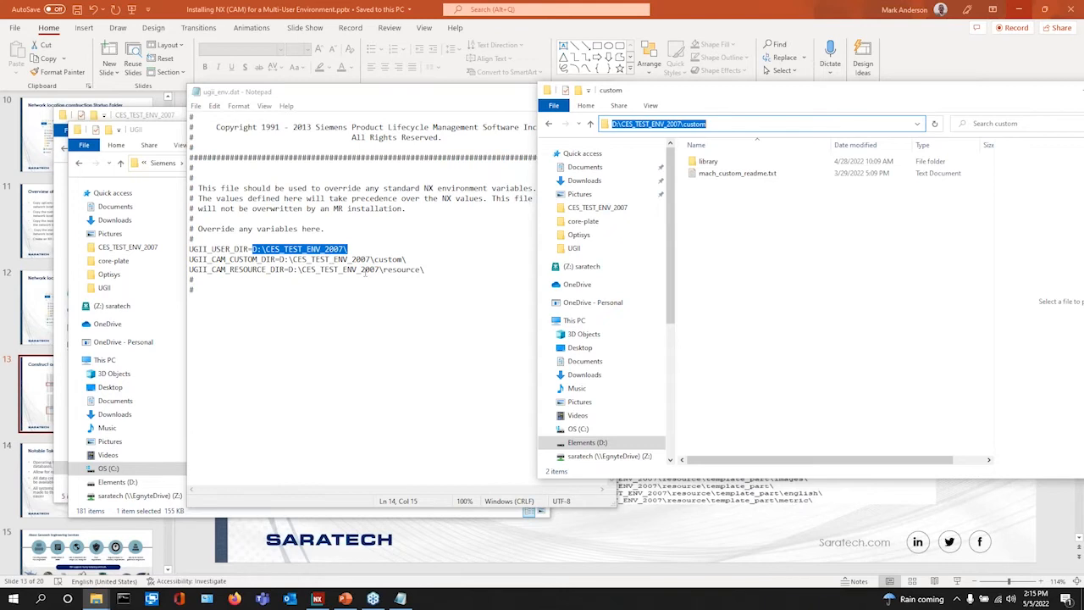
left_click(753, 282)
left_click_drag(862, 100, 796, 128)
- Close ugii_env.dat and return Explorer to the CES_TEST_ENV_2007 folder
left_click(319, 345)
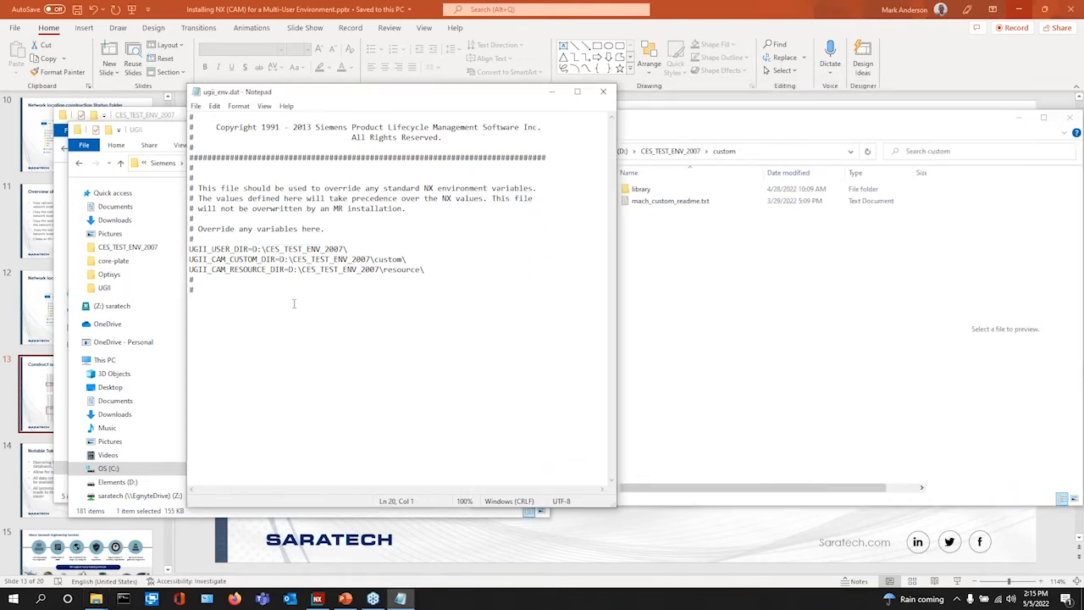
left_click(603, 92)
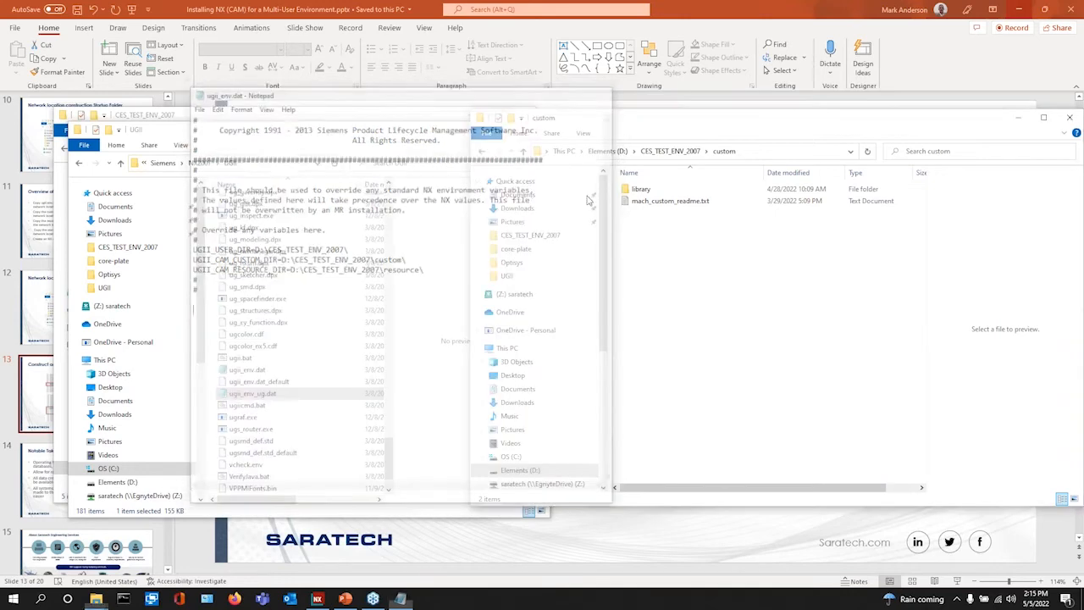
left_click(670, 151)
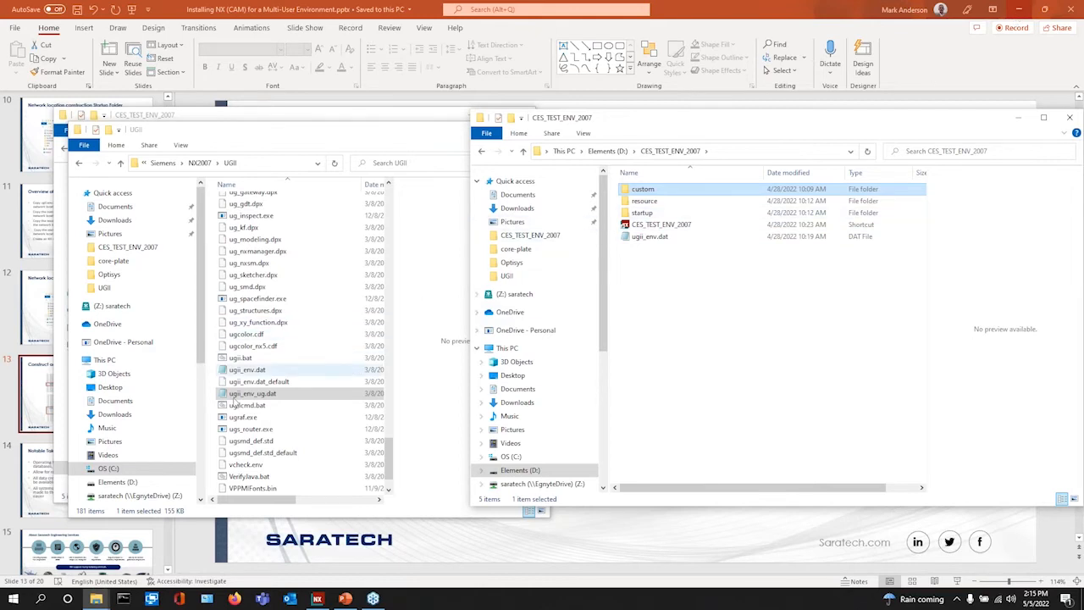
left_click(14, 602)
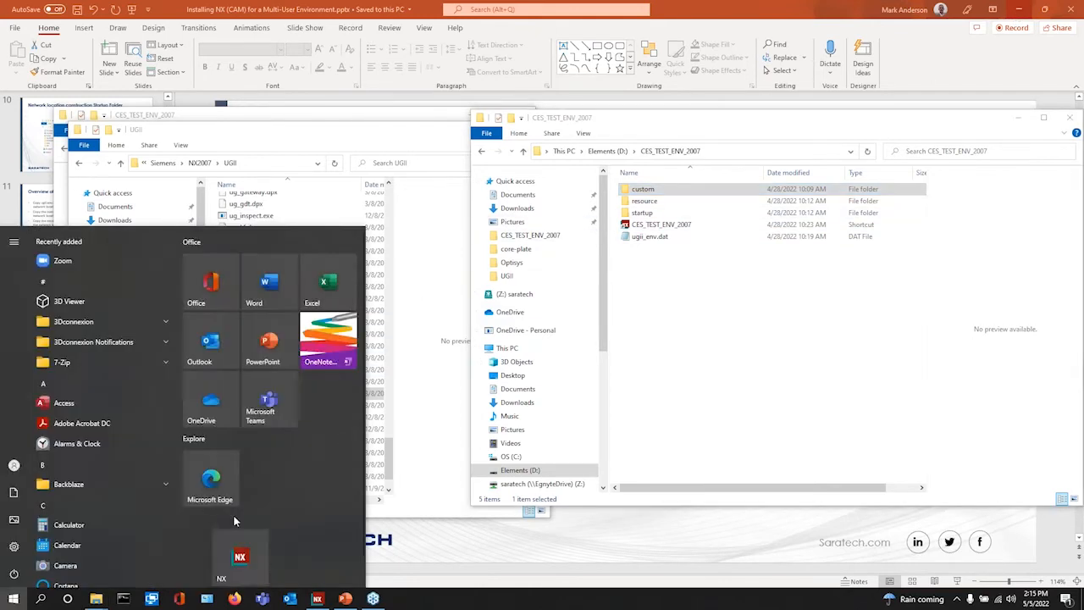
- Expand the Siemens NX Start group and open the NX shortcut's file location
scroll(72, 508, "down", 15)
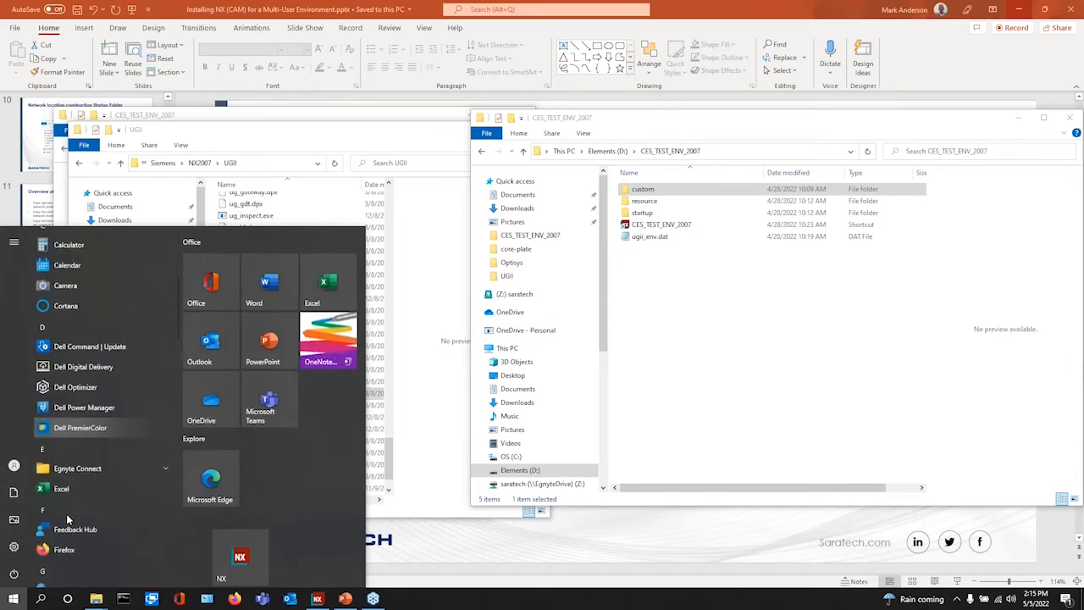
scroll(77, 515, "down", 3)
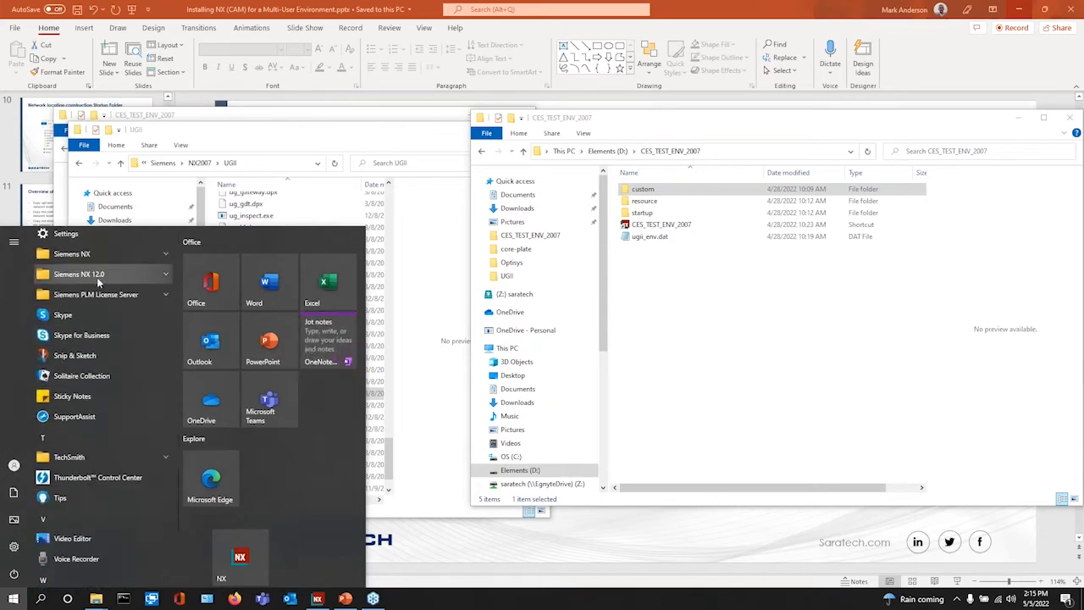
left_click(95, 254)
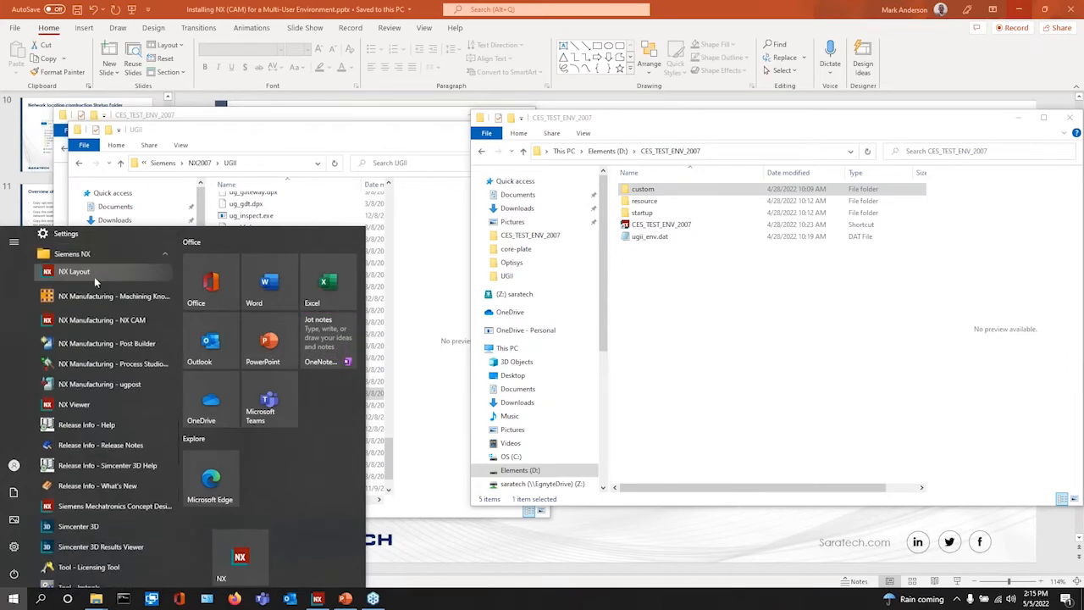
right_click(87, 274)
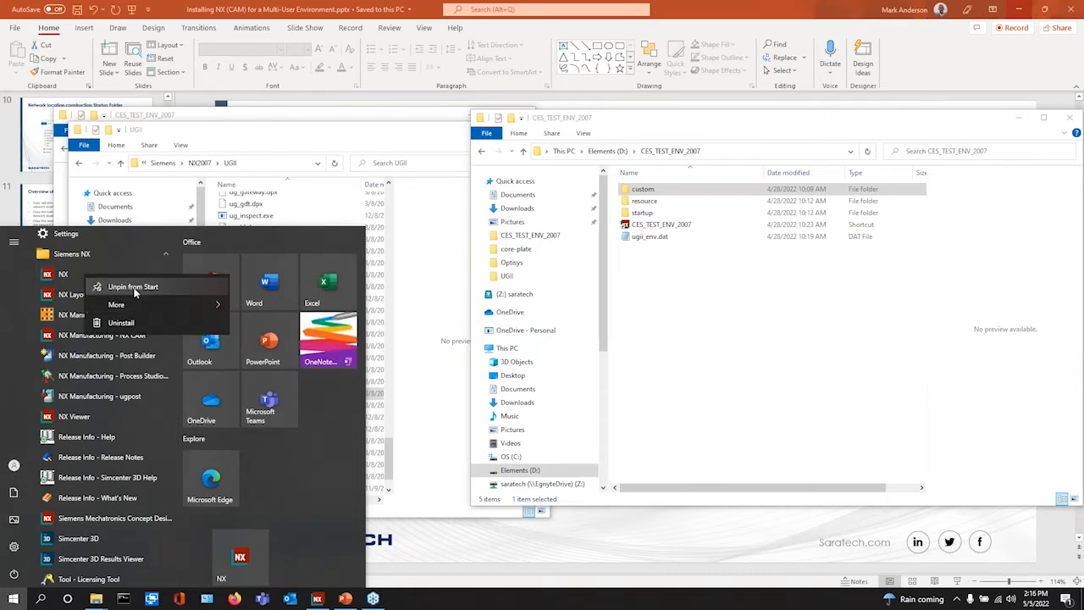
right_click(258, 546)
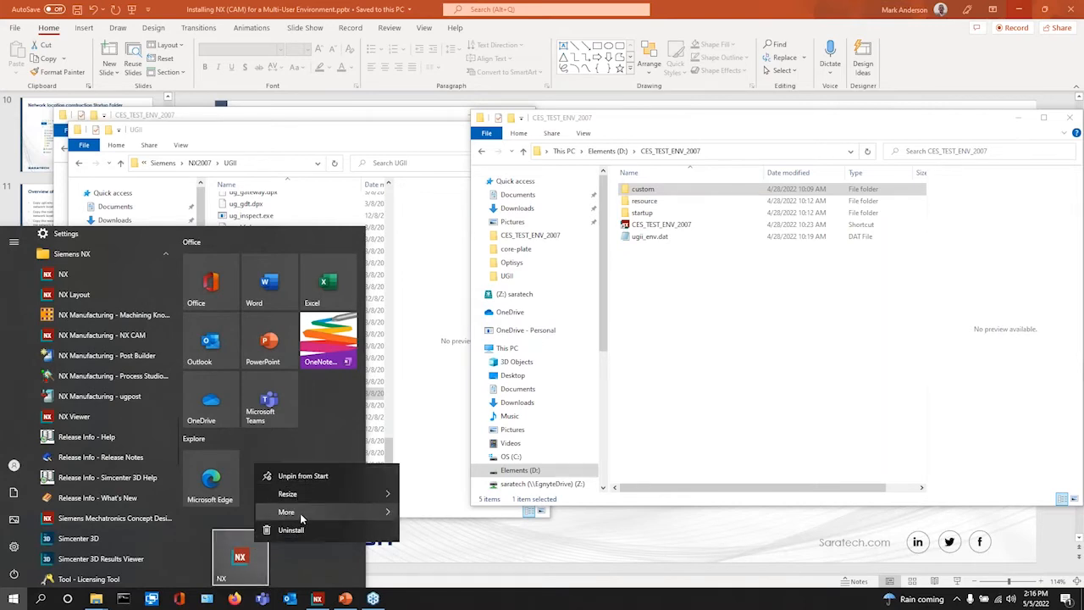
mouse_move(300, 515)
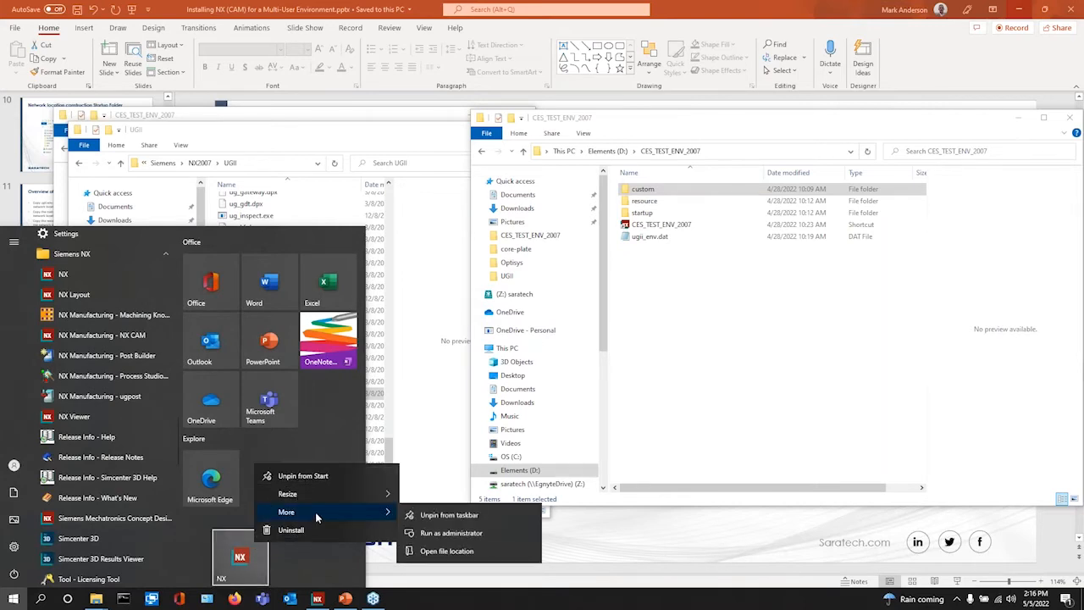
left_click(446, 552)
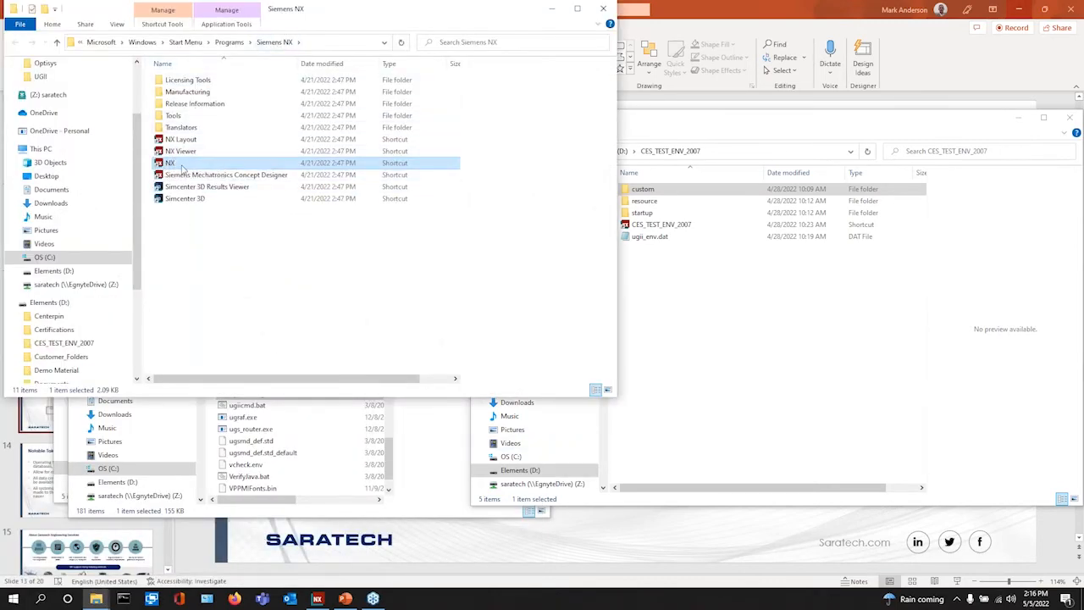
- Show the NX shortcut's Properties: target NX2007\NXBIN\ugraf.exe, starting in the NX2007 UGII folder
right_click(180, 164)
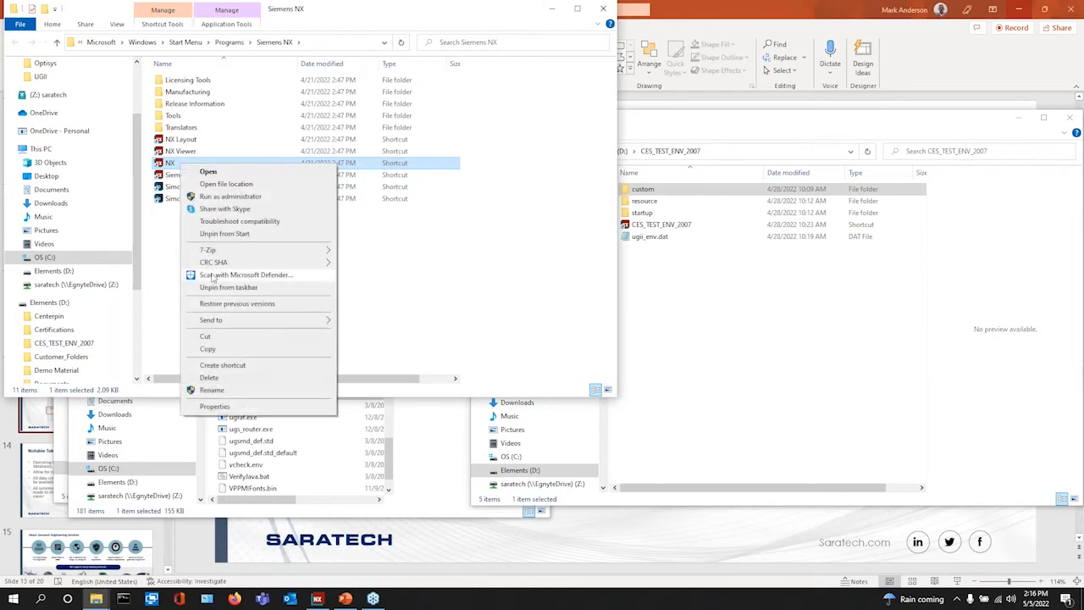
mouse_move(209, 319)
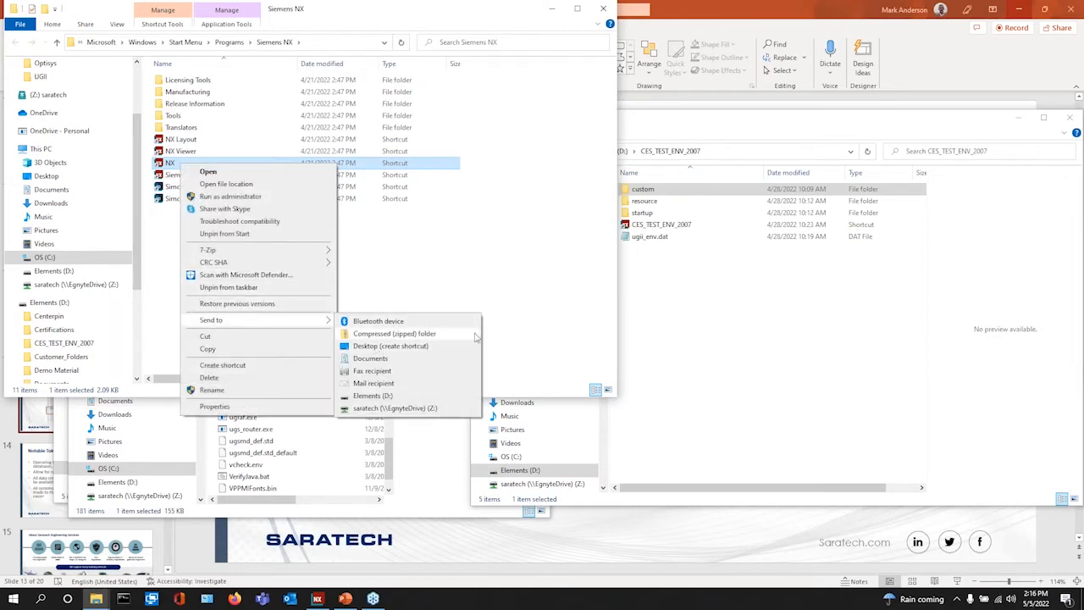
left_click(705, 335)
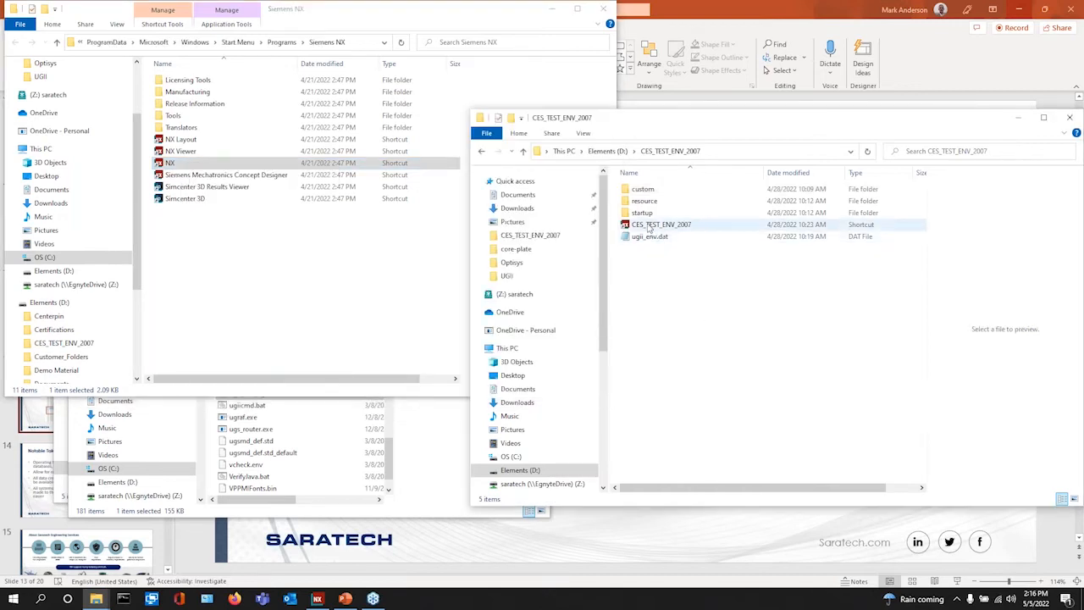
right_click(181, 163)
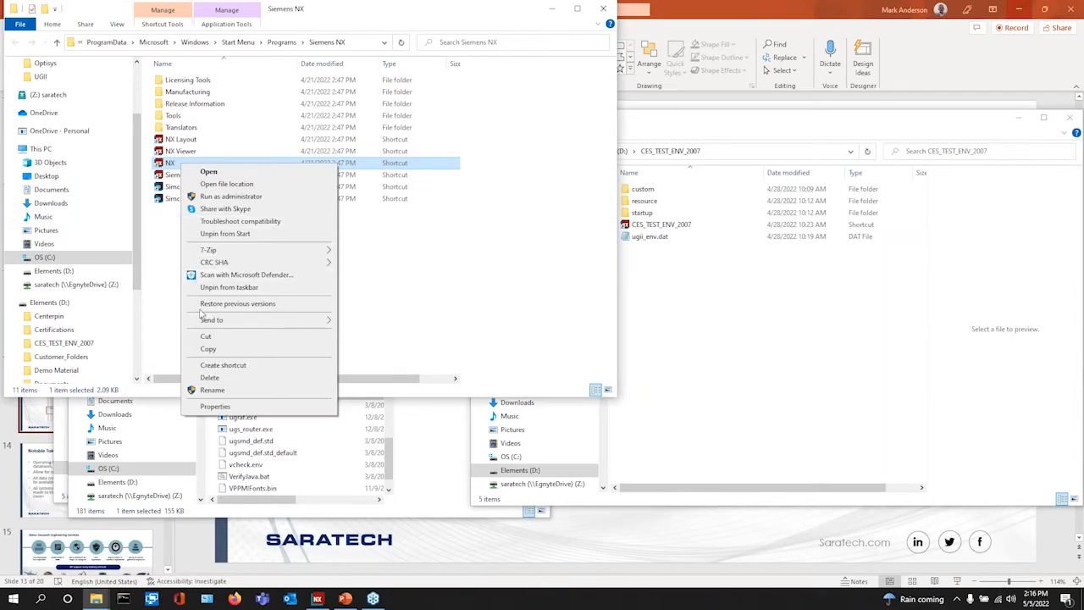
left_click(243, 406)
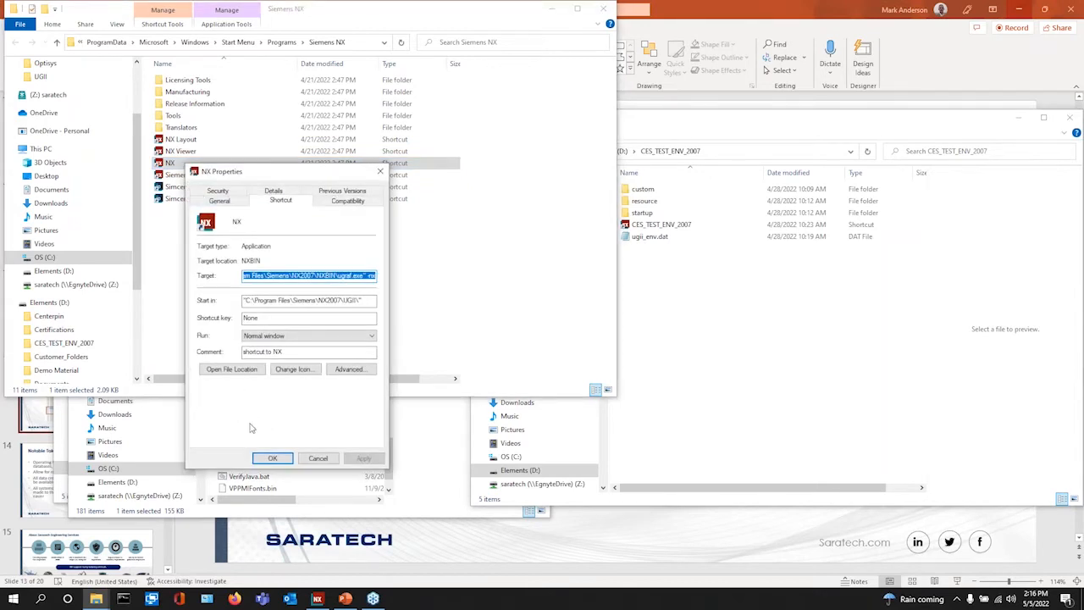
left_click(657, 225)
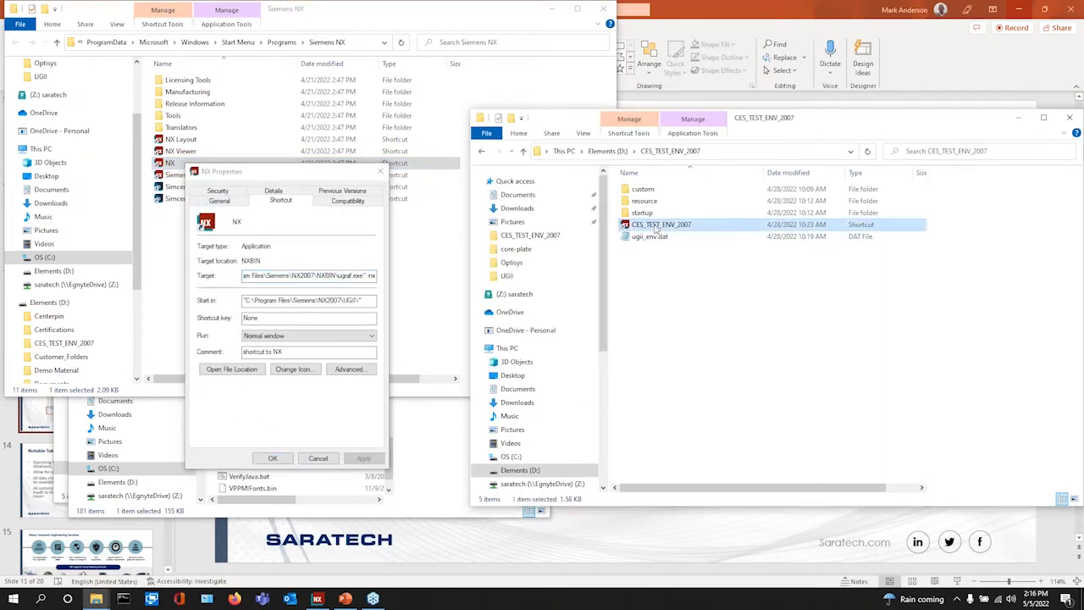
- Compare the CES_TEST_ENV_2007 shortcut's Start in D:\CES_TEST_ENV_2007\ with the NX shortcut's UGII start-in
right_click(657, 227)
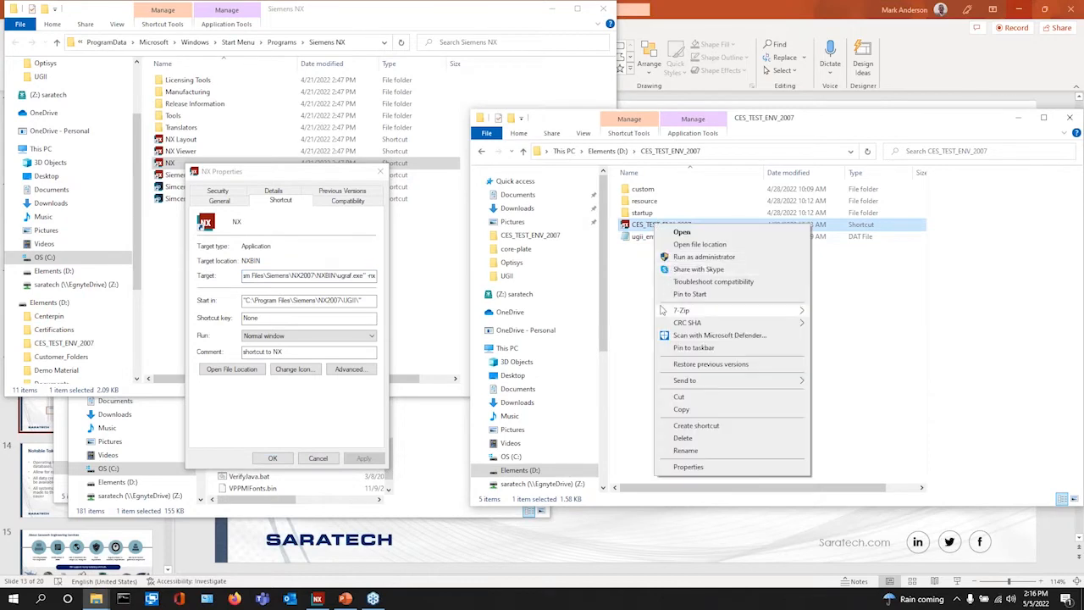
left_click(701, 468)
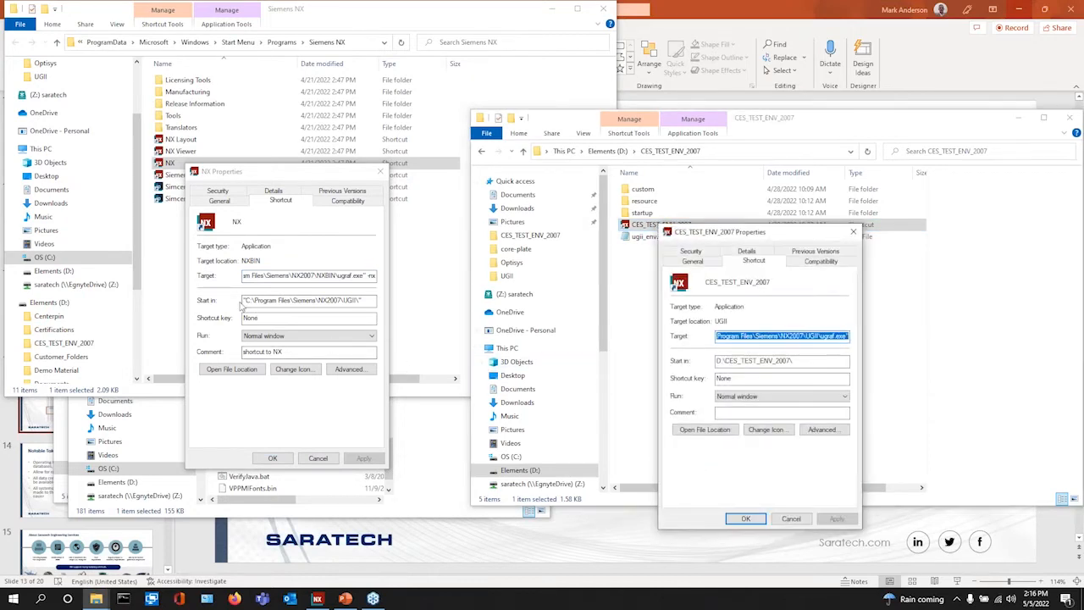
left_click(367, 300)
left_click_drag(368, 300, 242, 301)
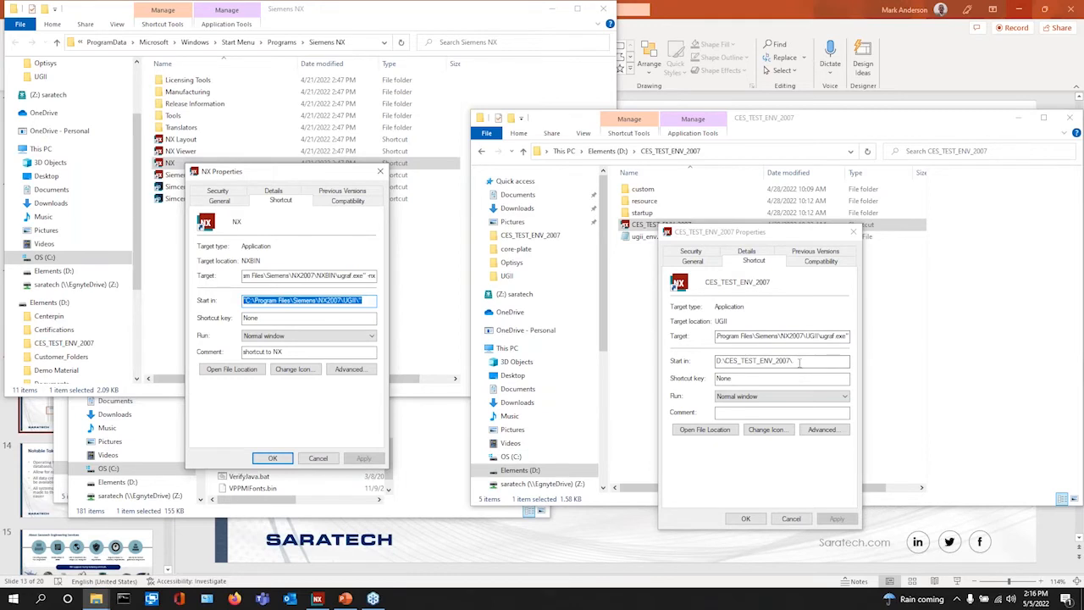
left_click(724, 153)
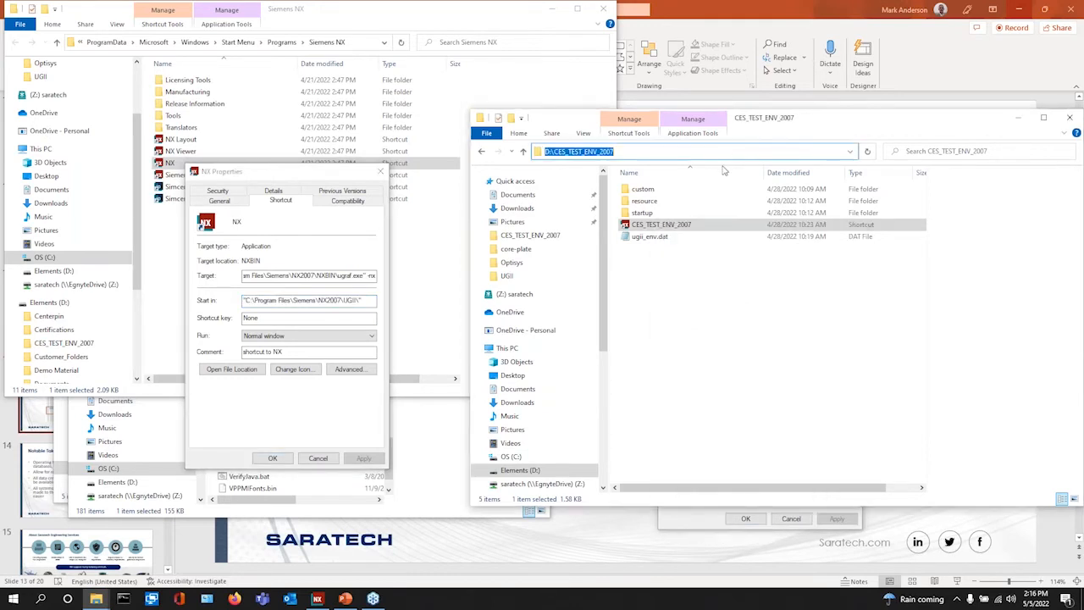
left_click(711, 293)
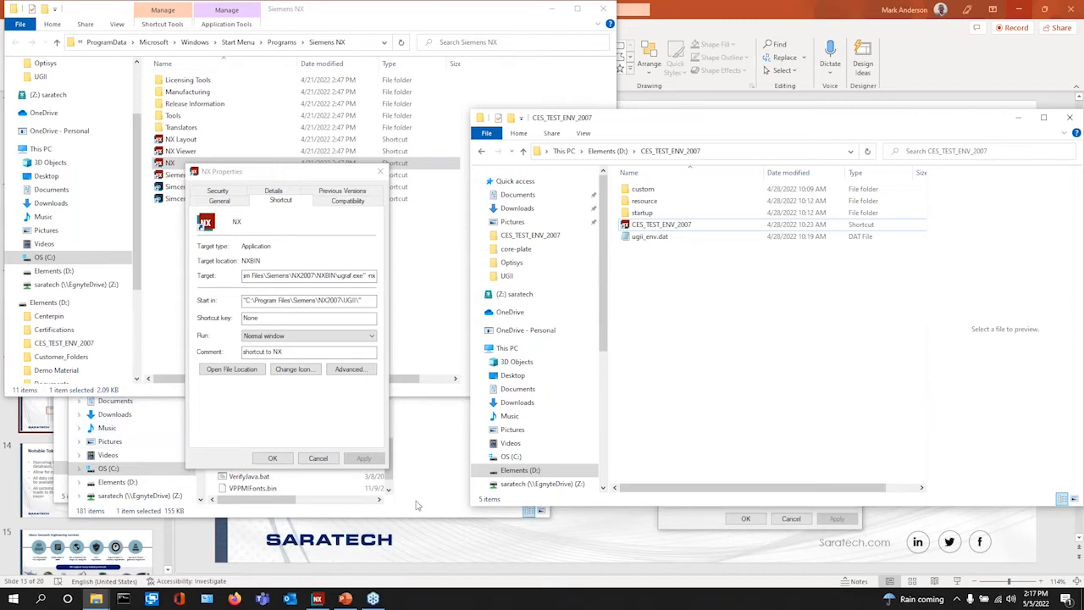
- Open ugii_env.dat and highlight the user, CAM custom and CAM resource directory lines
double_click(648, 236)
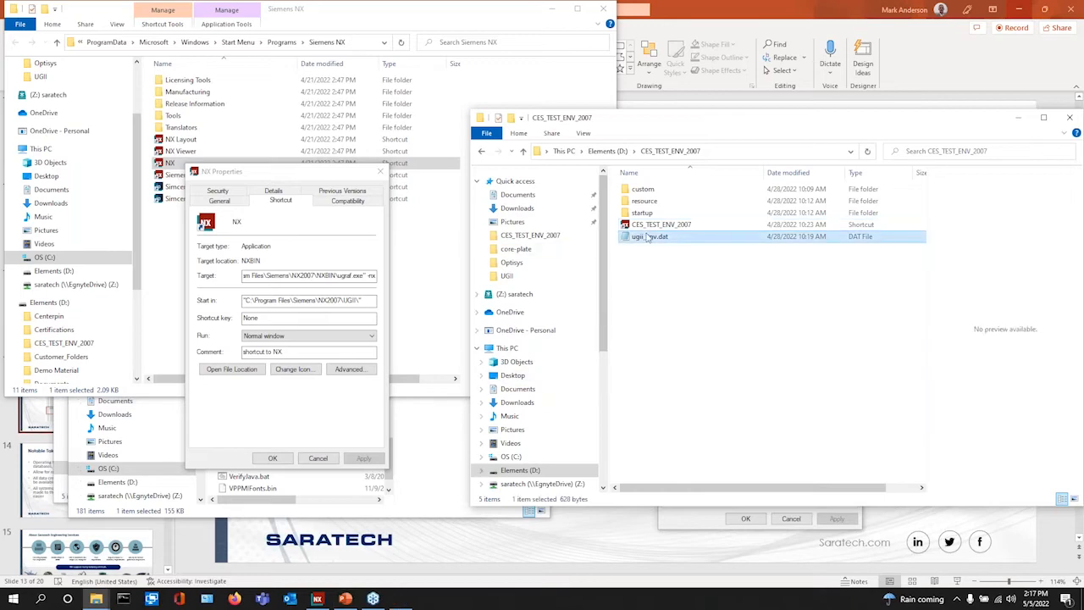
left_click_drag(191, 249, 349, 249)
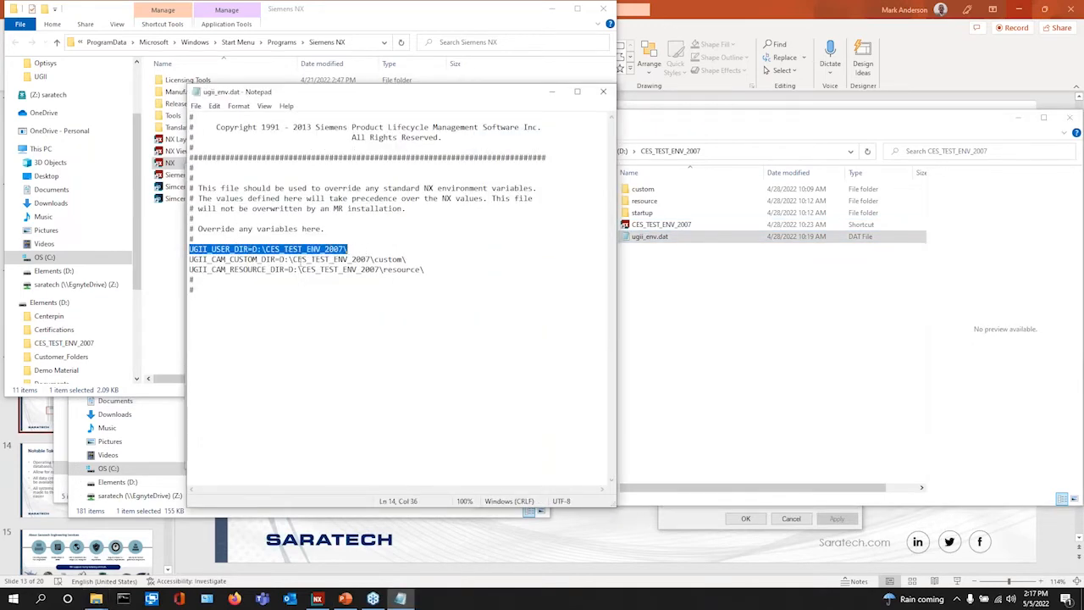
left_click_drag(190, 259, 414, 263)
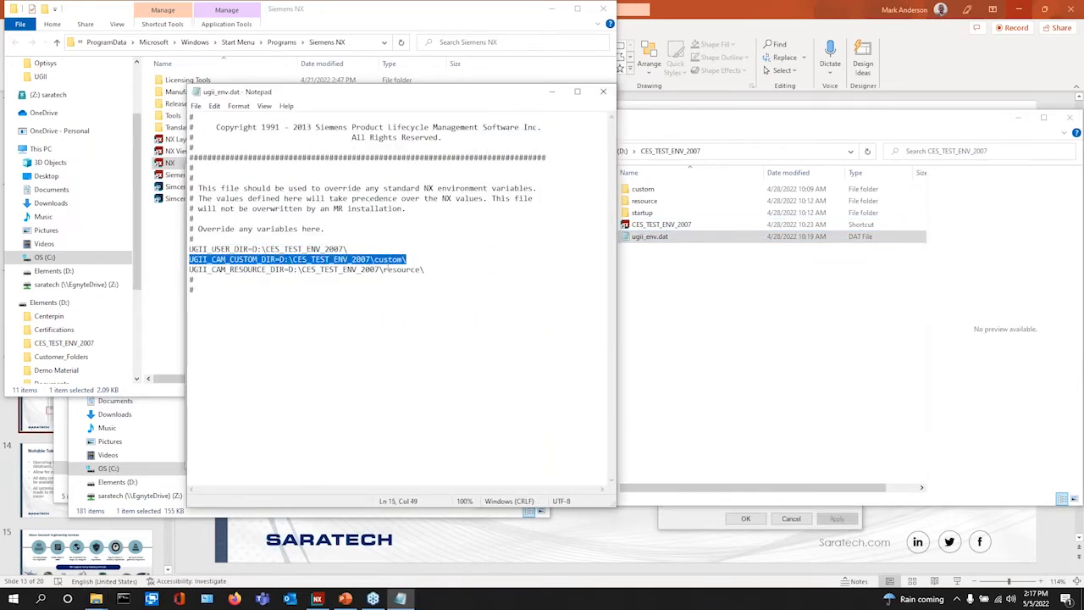
left_click_drag(191, 269, 458, 269)
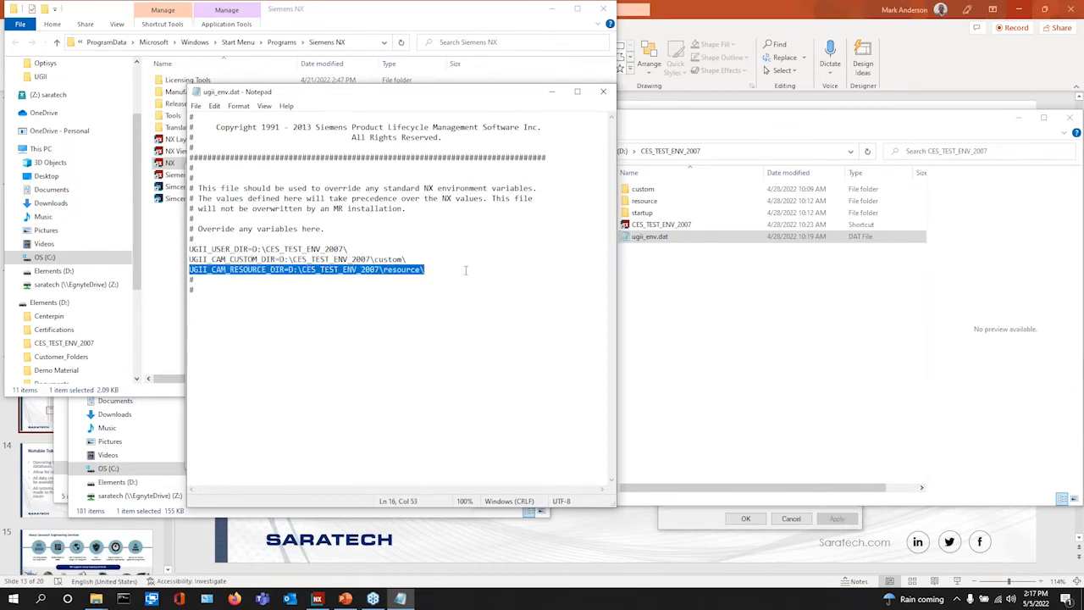
left_click(593, 295)
left_click(687, 325)
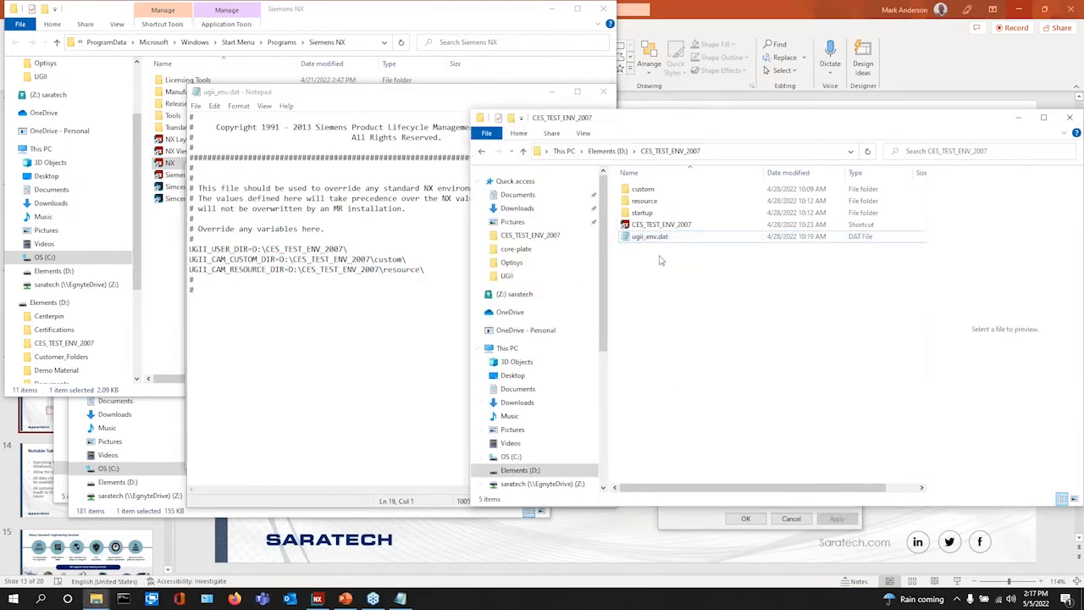
left_click(656, 227)
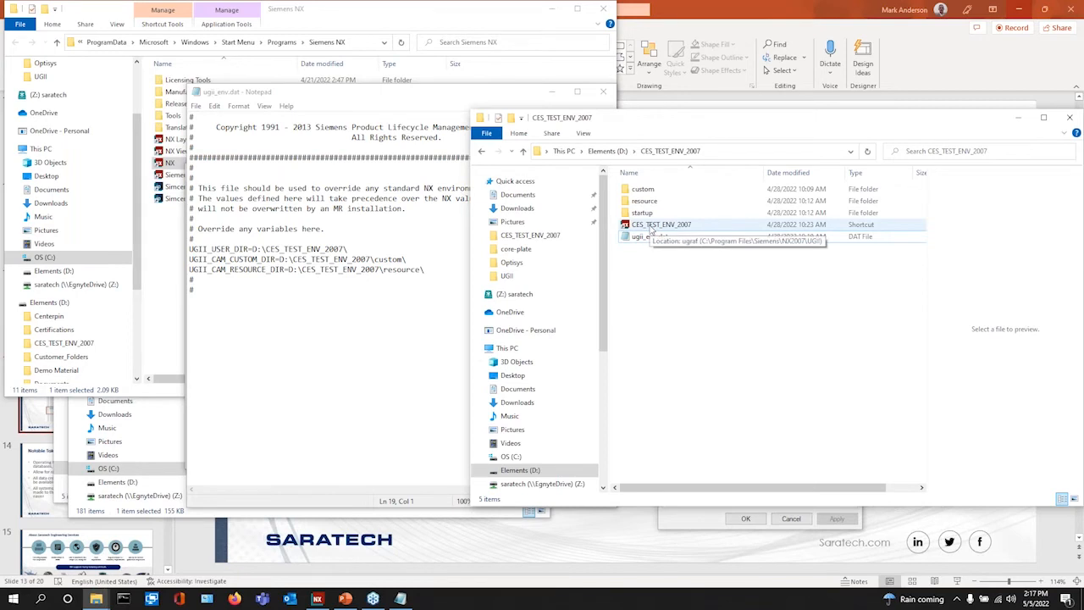
left_click(652, 227)
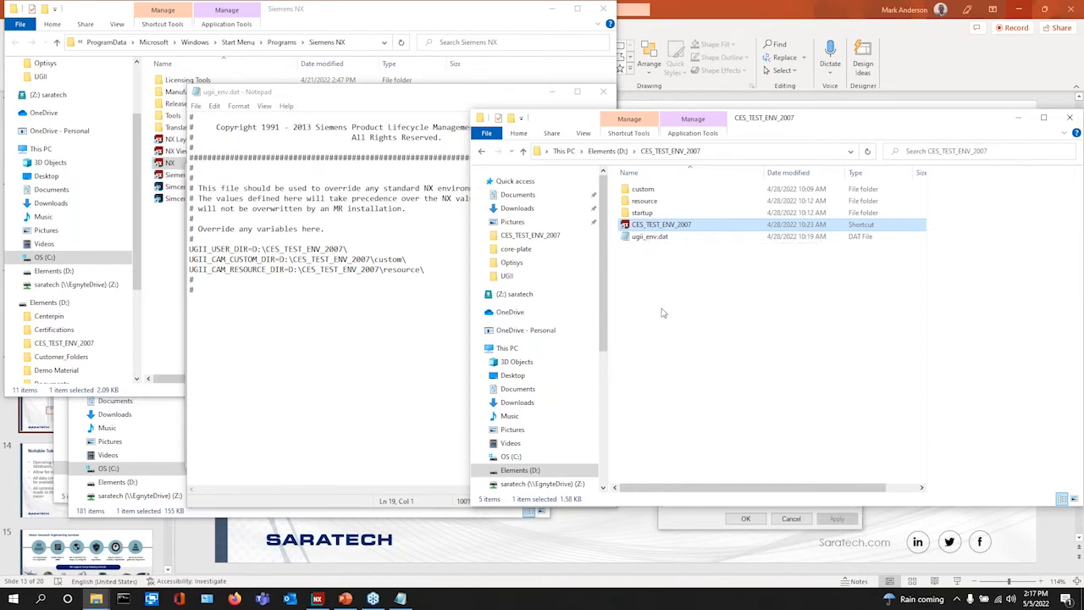
- Close Notepad, the NX Properties dialog, the NX2007 UGII window and the duplicate CES_TEST_ENV_2007 window
left_click(603, 93)
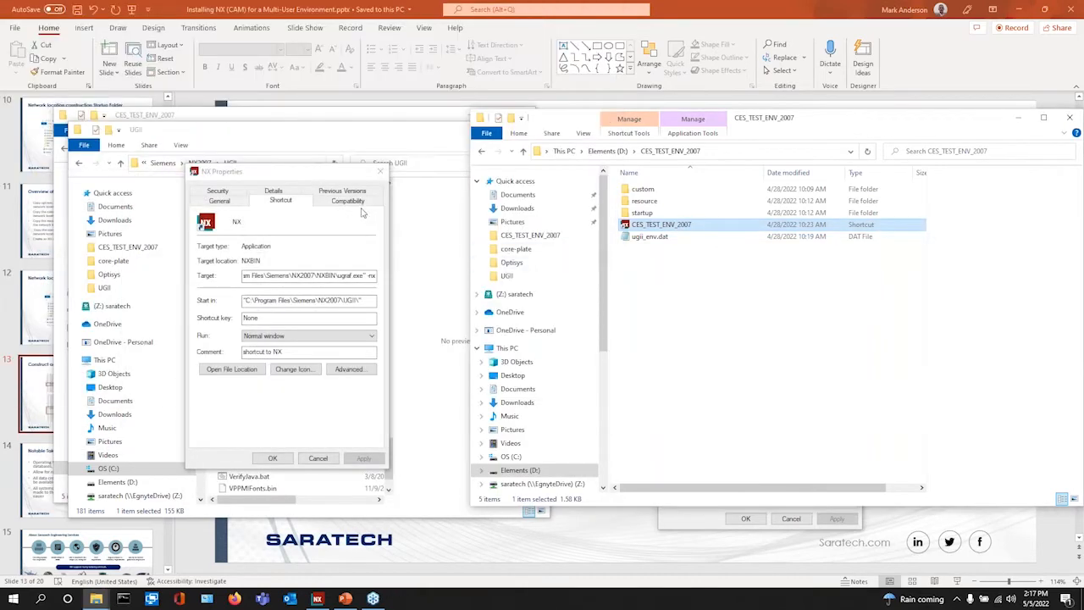
left_click(381, 174)
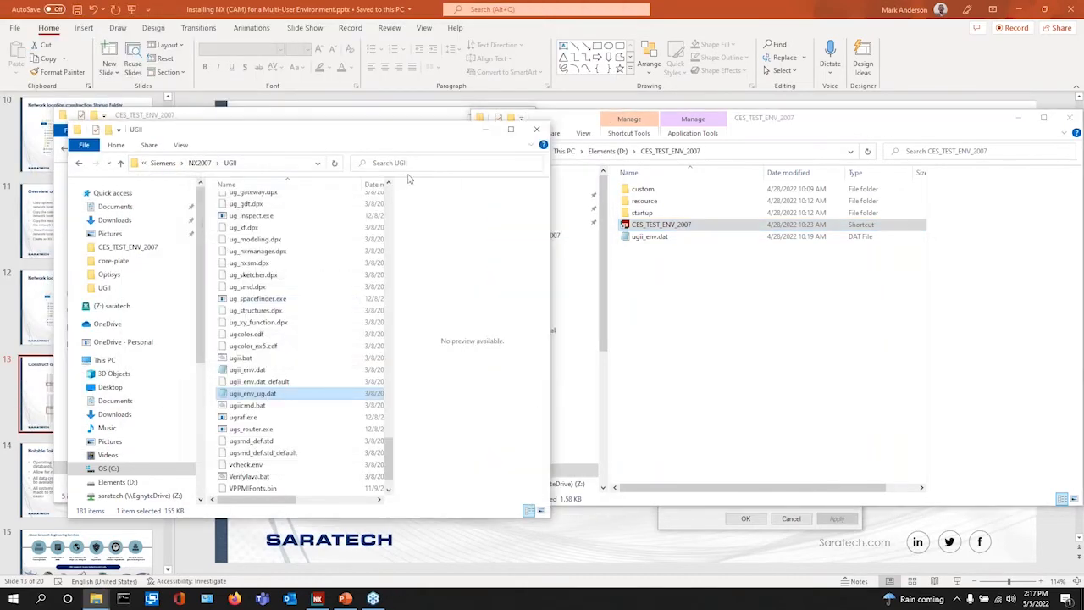
left_click(537, 131)
left_click(387, 304)
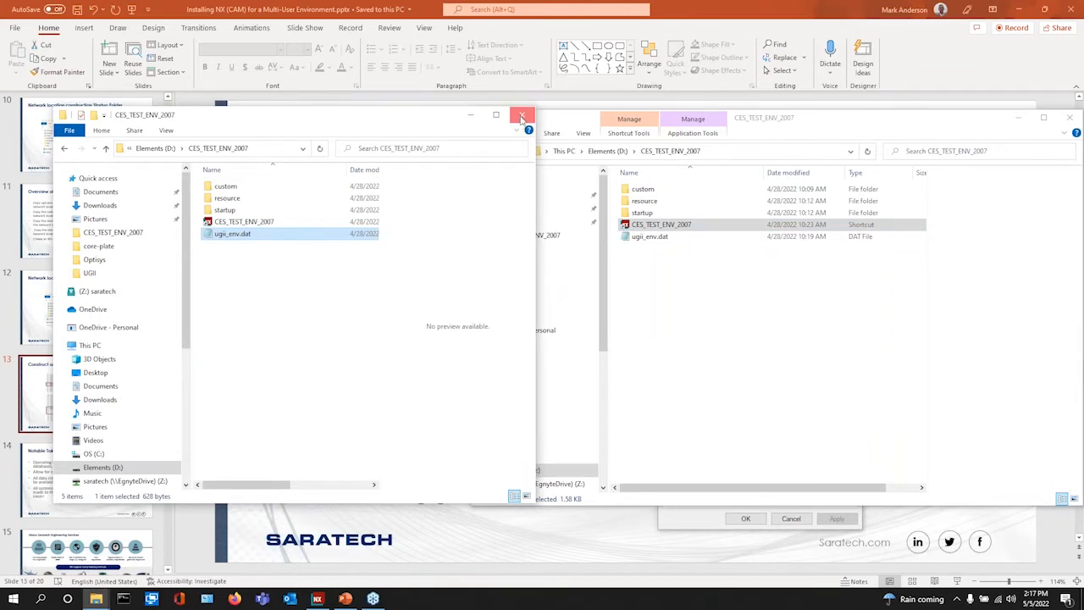
left_click(522, 115)
- Launch NX from the CES_TEST_ENV_2007 shortcut and open its Log File maximized
double_click(663, 225)
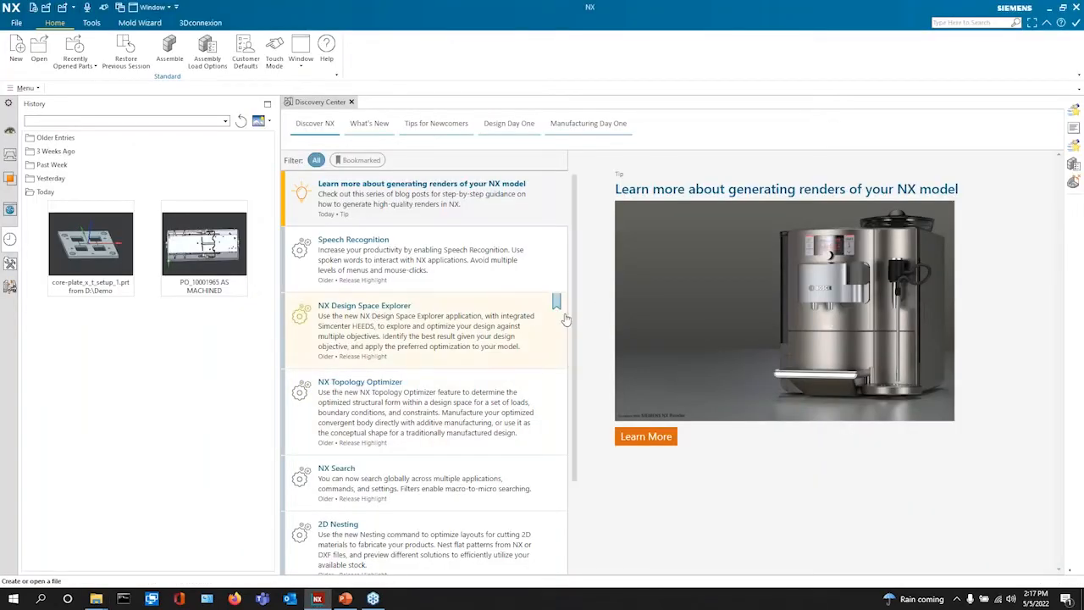
left_click(25, 88)
mouse_move(42, 214)
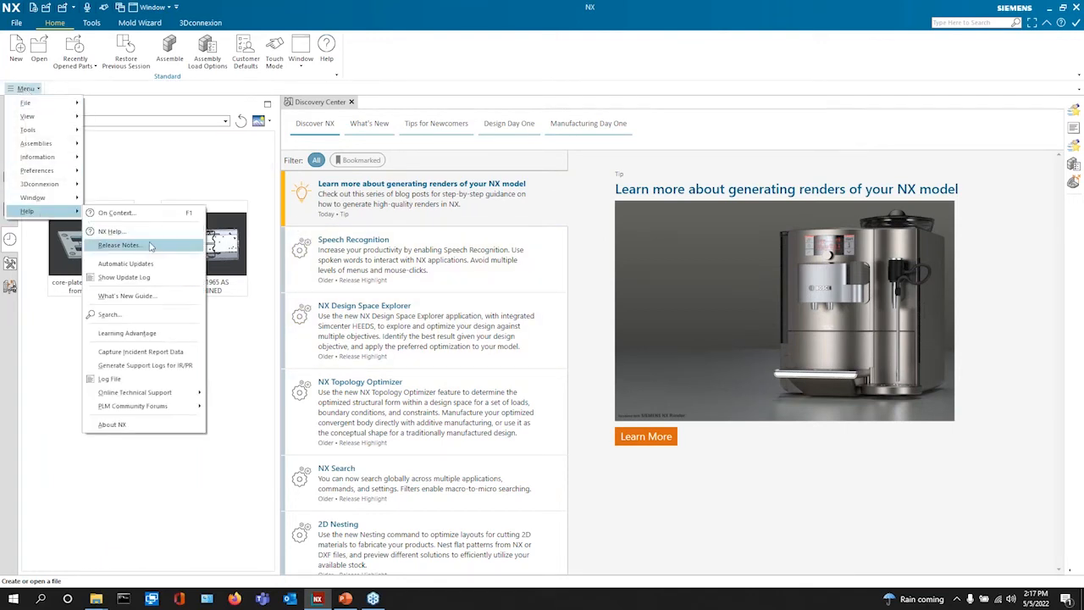
left_click(109, 378)
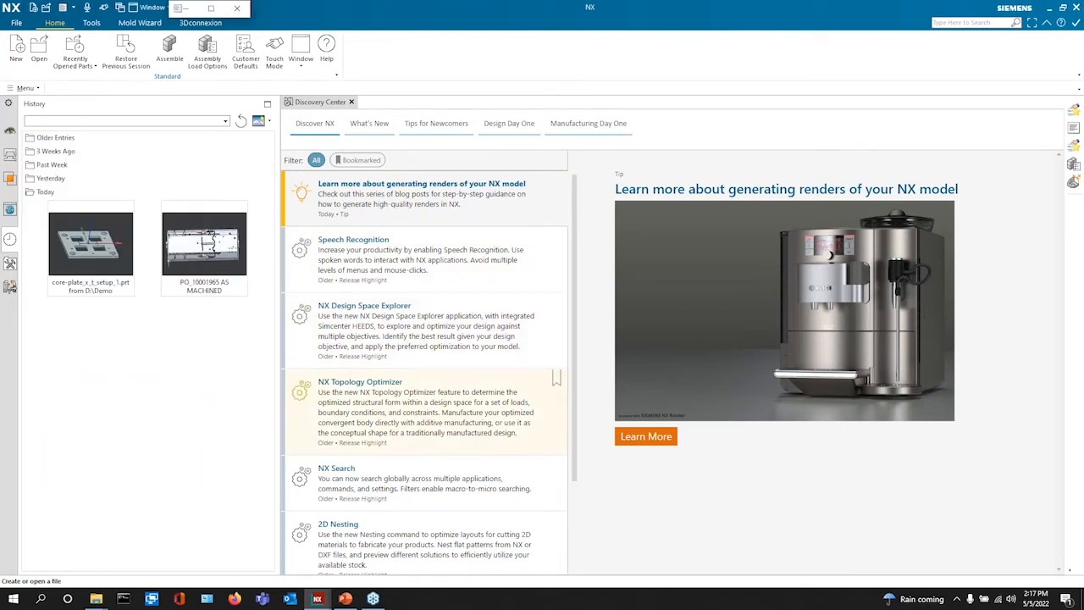
left_click(211, 8)
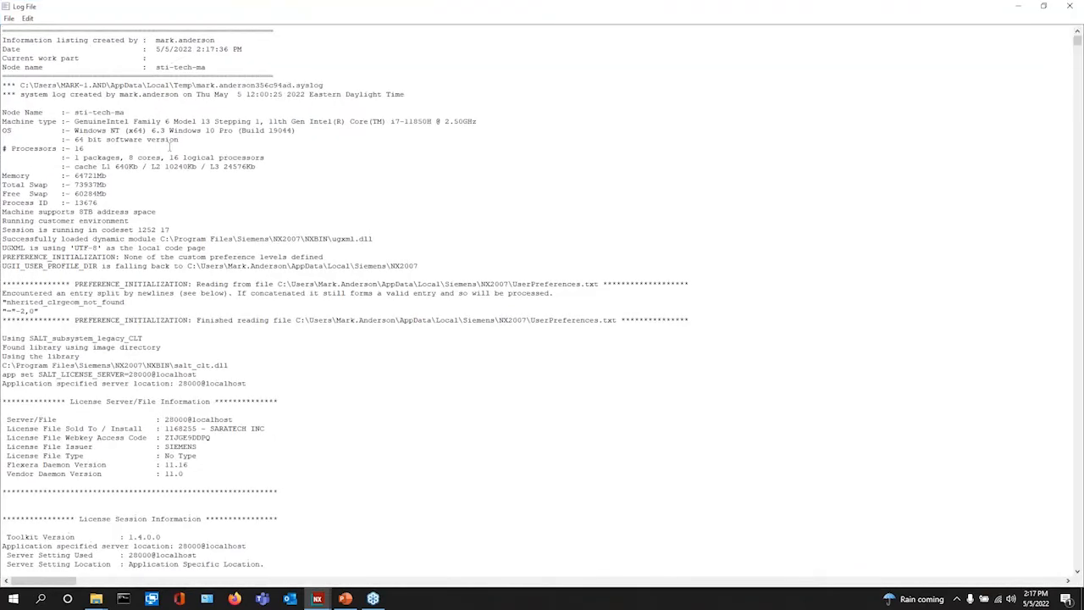
- Search the log for 'Resource', stepping through the matches to the CAM directory entries
left_click(9, 18)
left_click(27, 18)
left_click(28, 19)
left_click(47, 98)
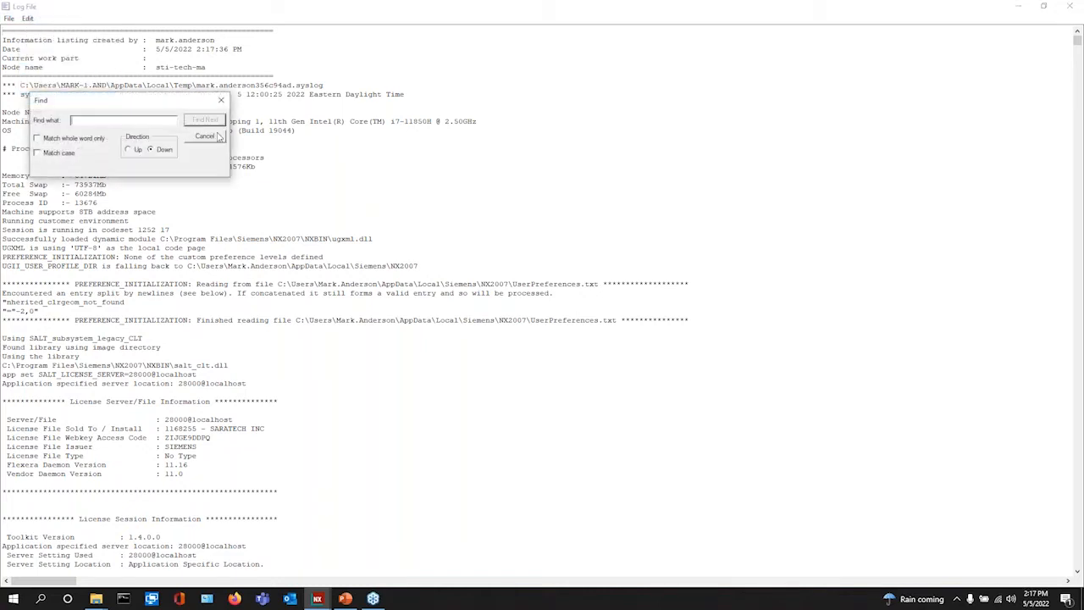
type("R")
left_click(204, 119)
left_click(204, 120)
left_click(205, 119)
scroll(253, 218, "down", 1)
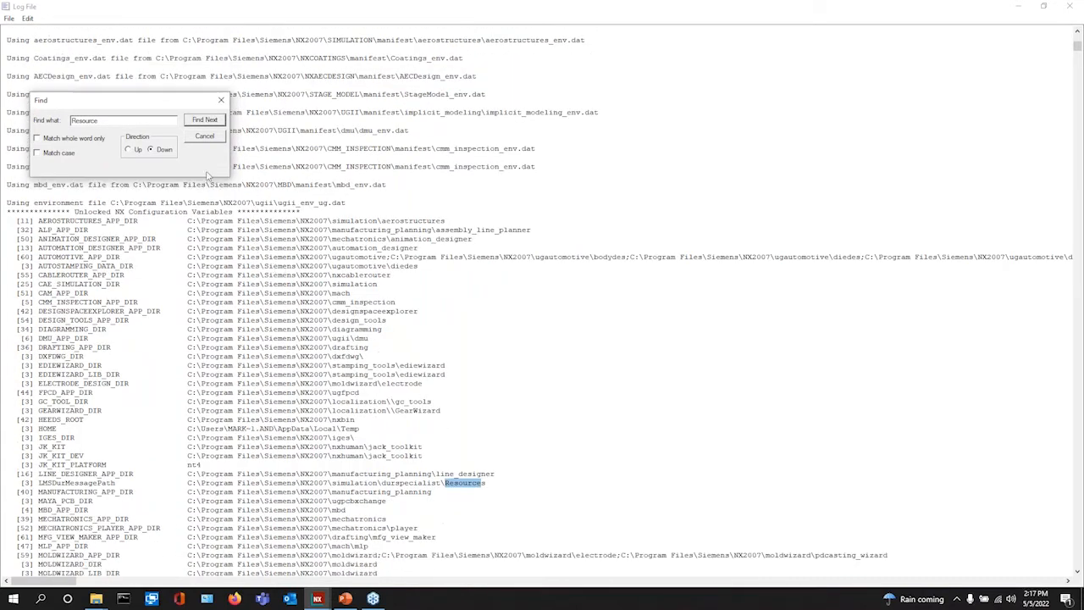
left_click(211, 122)
left_click(39, 440)
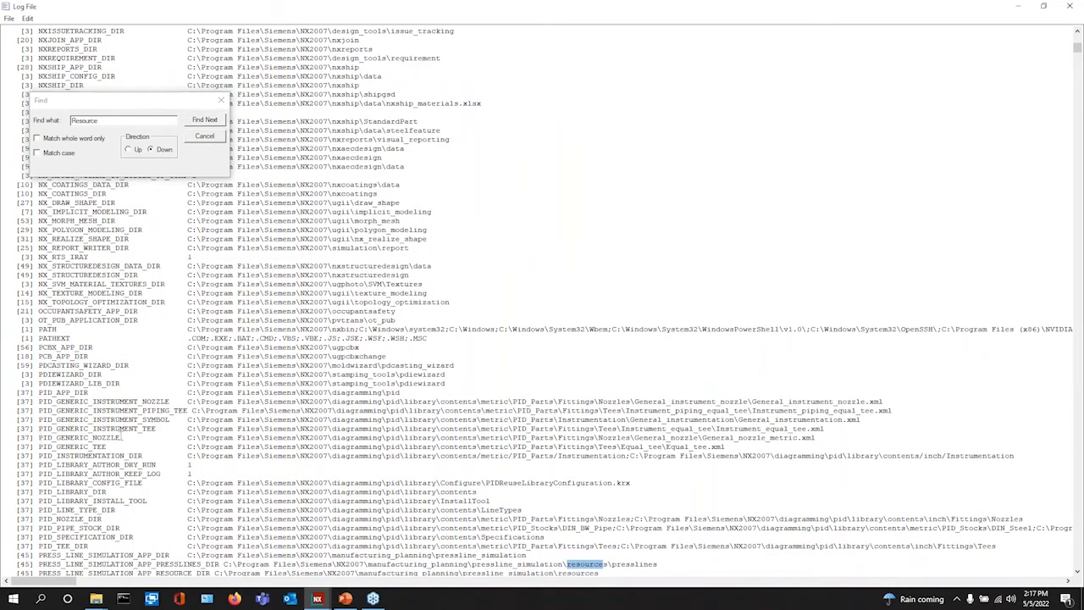
left_click(206, 121)
left_click(207, 121)
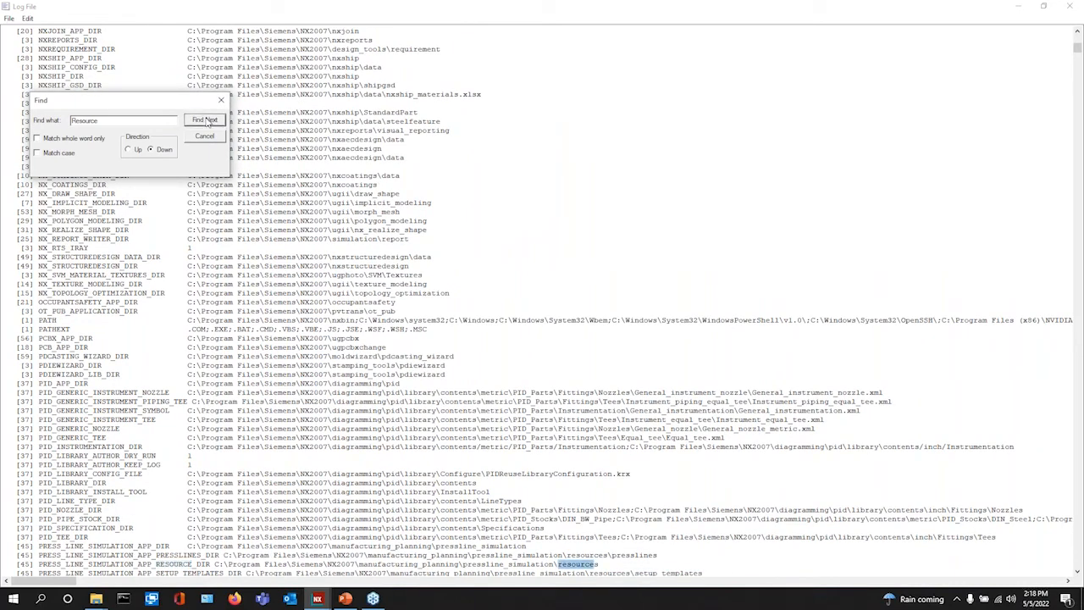
left_click(206, 121)
left_click(207, 121)
left_click(207, 121)
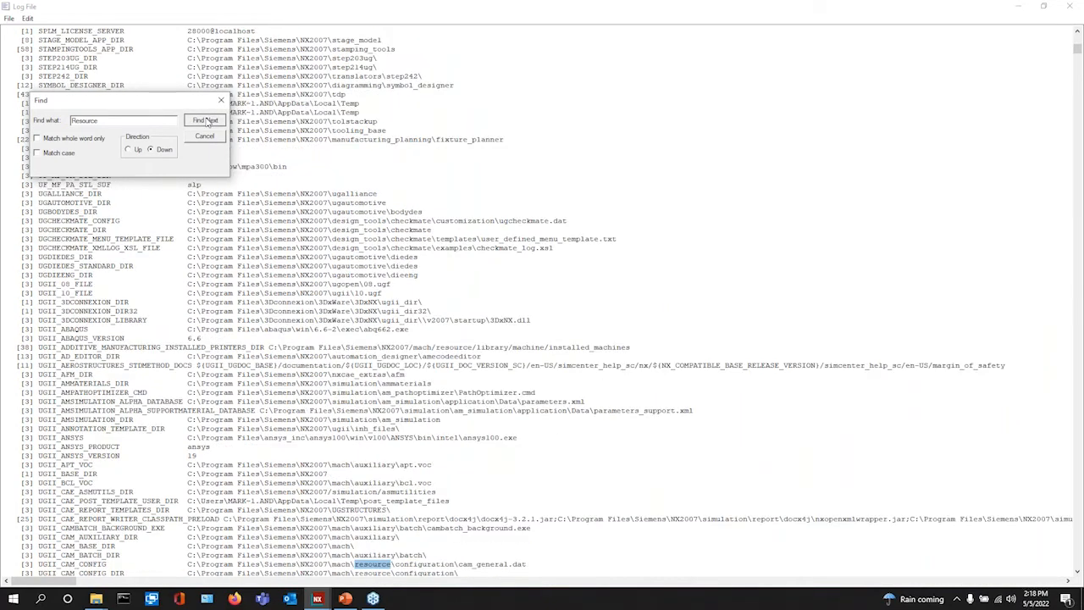
left_click(206, 122)
scroll(151, 465, "down", 4)
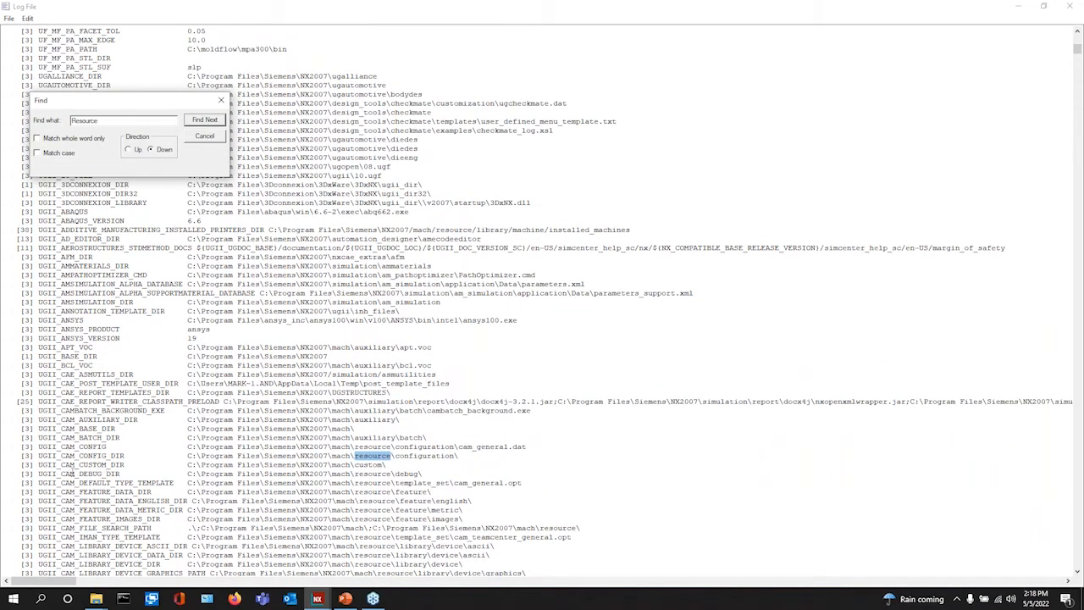
left_click(125, 464)
left_click(220, 100)
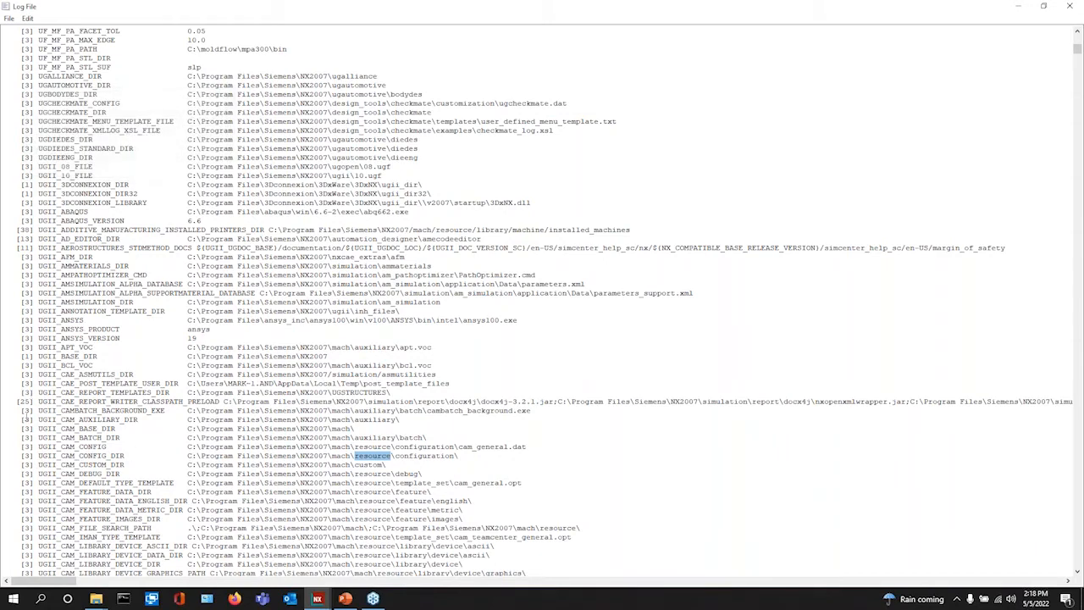
- Highlight the UGII_CAM_CUSTOM_DIR and UGII_CAM_RESOURCE_DIR lines in the log
left_click_drag(34, 465, 394, 466)
scroll(156, 467, "down", 10)
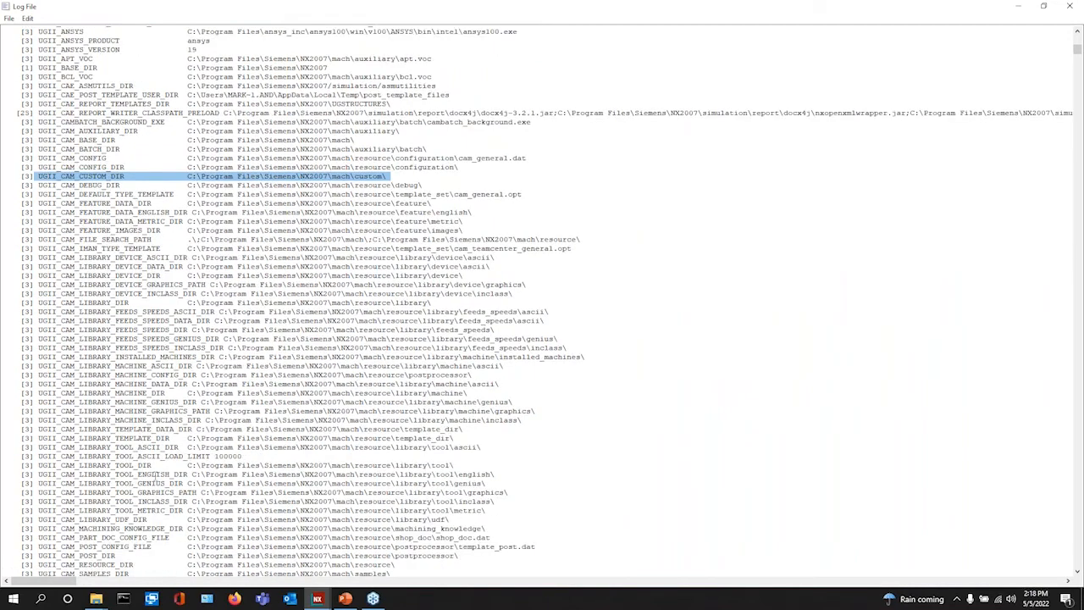
scroll(156, 474, "down", 10)
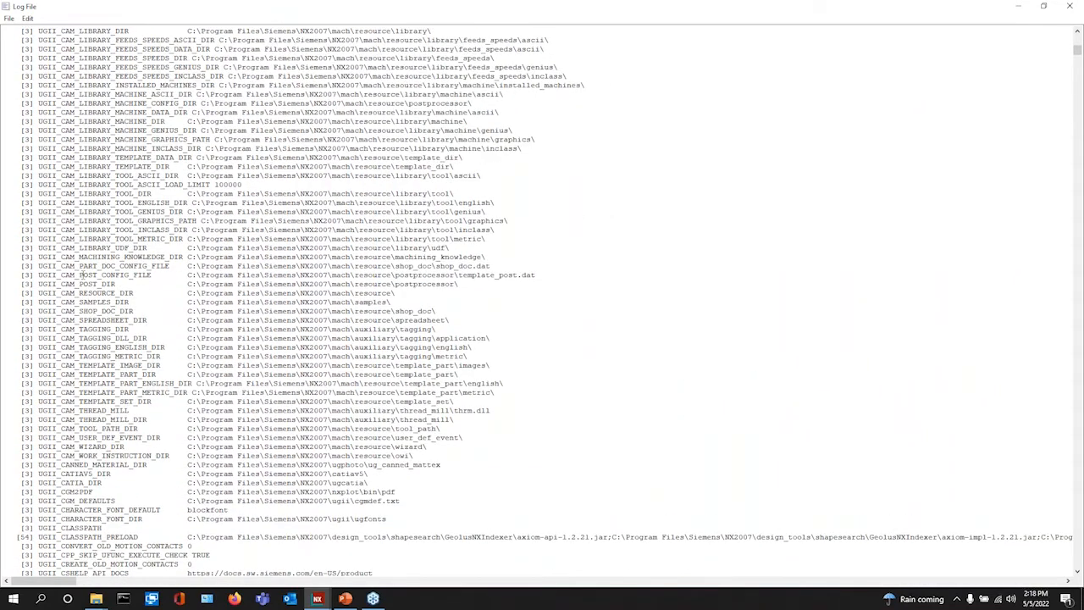
left_click_drag(38, 292, 407, 294)
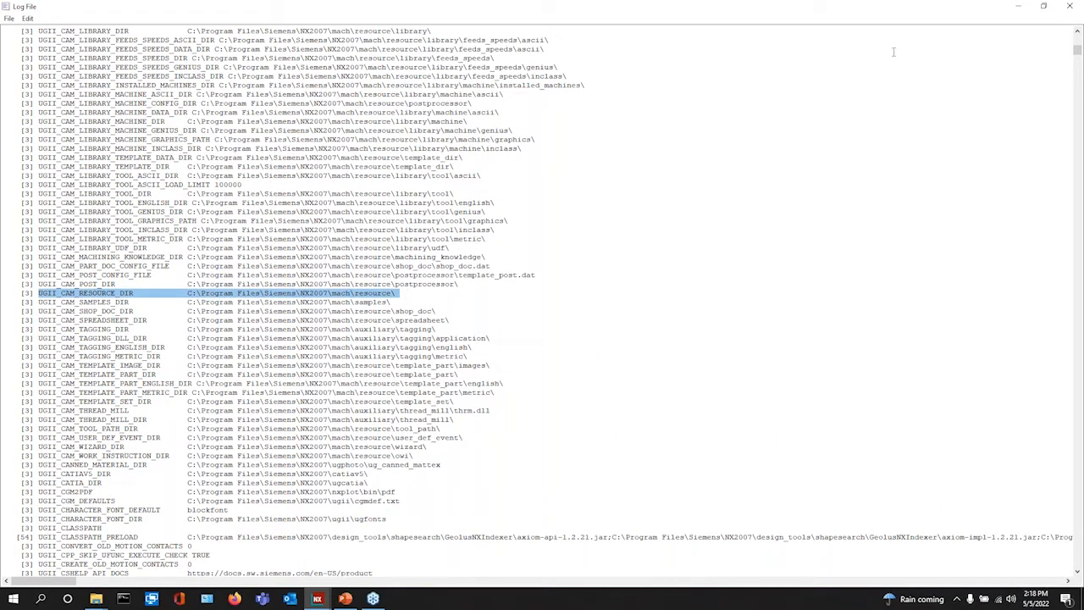
- Close the NX log file window
left_click(1044, 7)
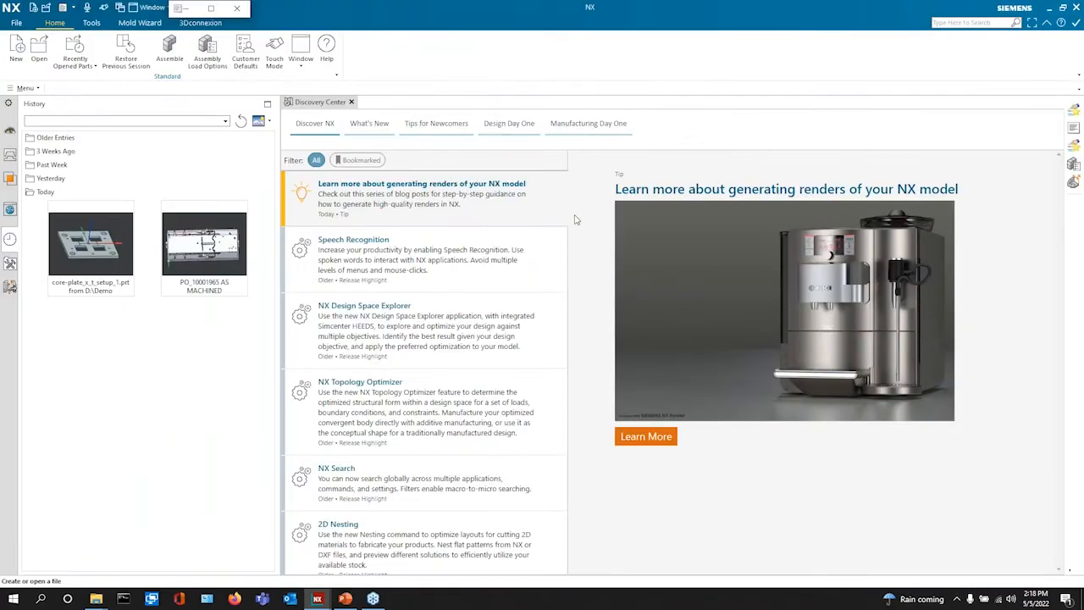
left_click(199, 13)
mouse_move(317, 597)
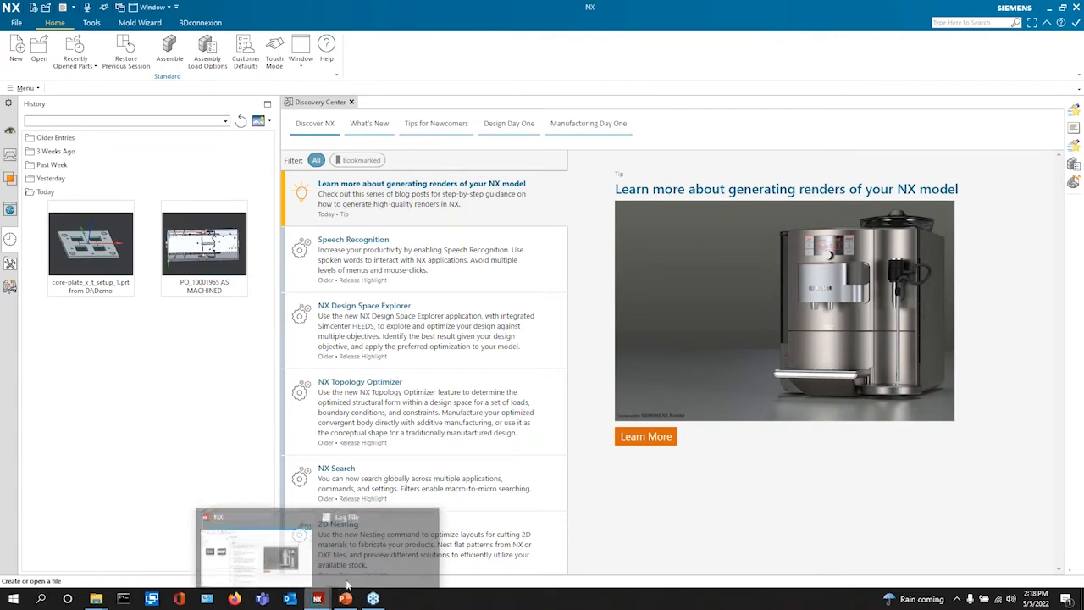
left_click(371, 561)
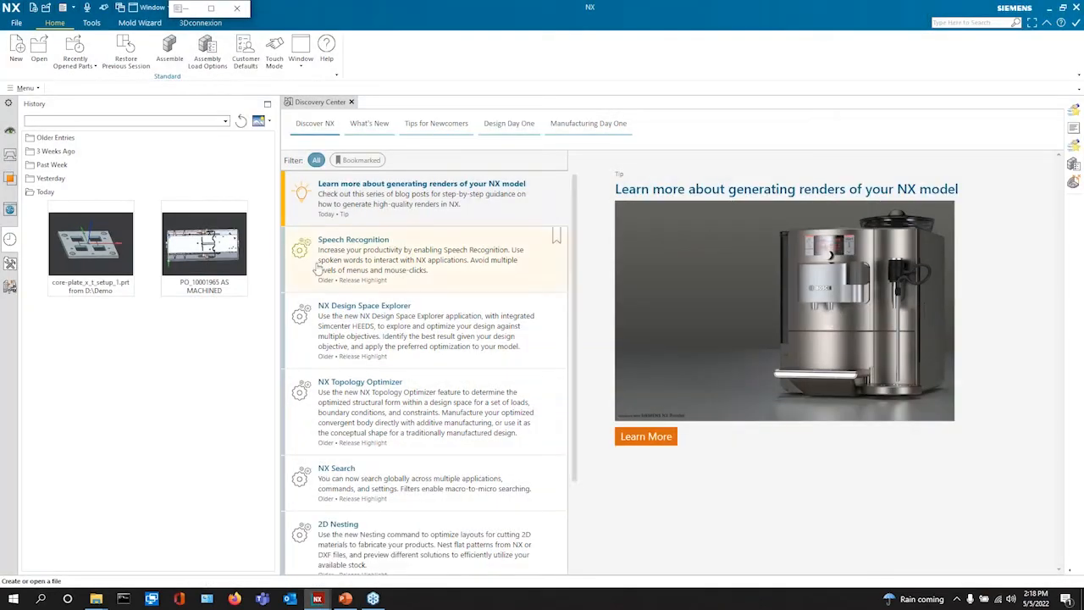
left_click(211, 9)
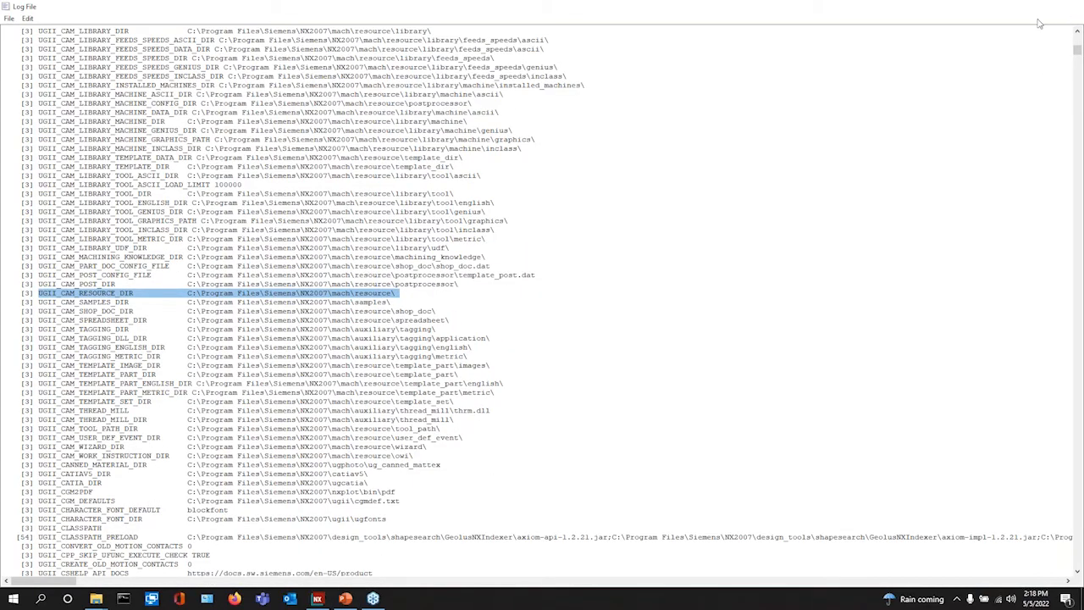
left_click(1070, 7)
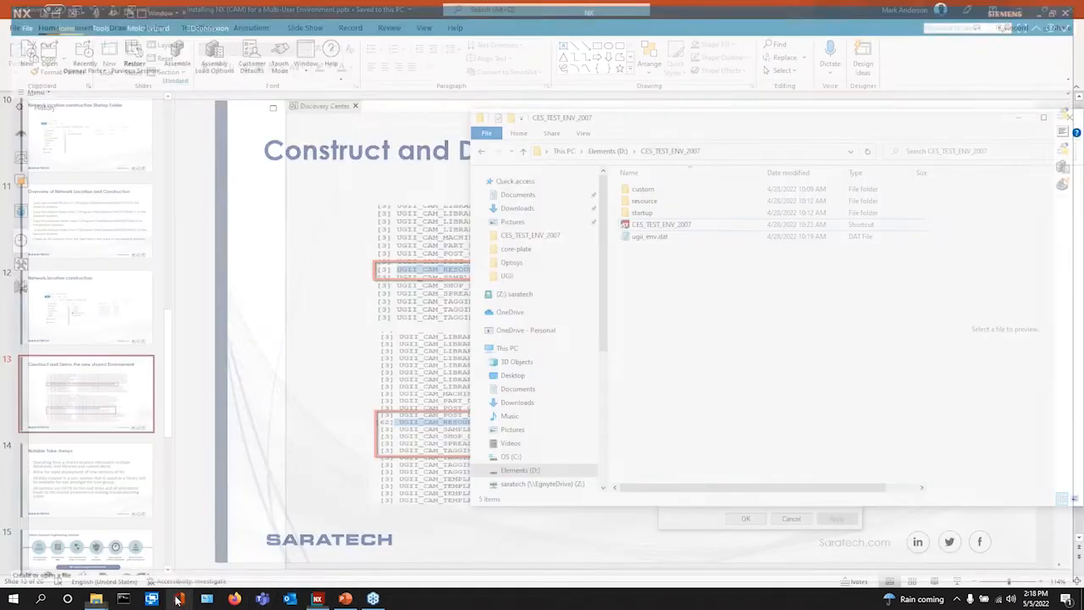
- Exit NX, close the Siemens NX folder, and relaunch from the D:\CES_TEST_ENV_2007 shortcut
left_click(96, 599)
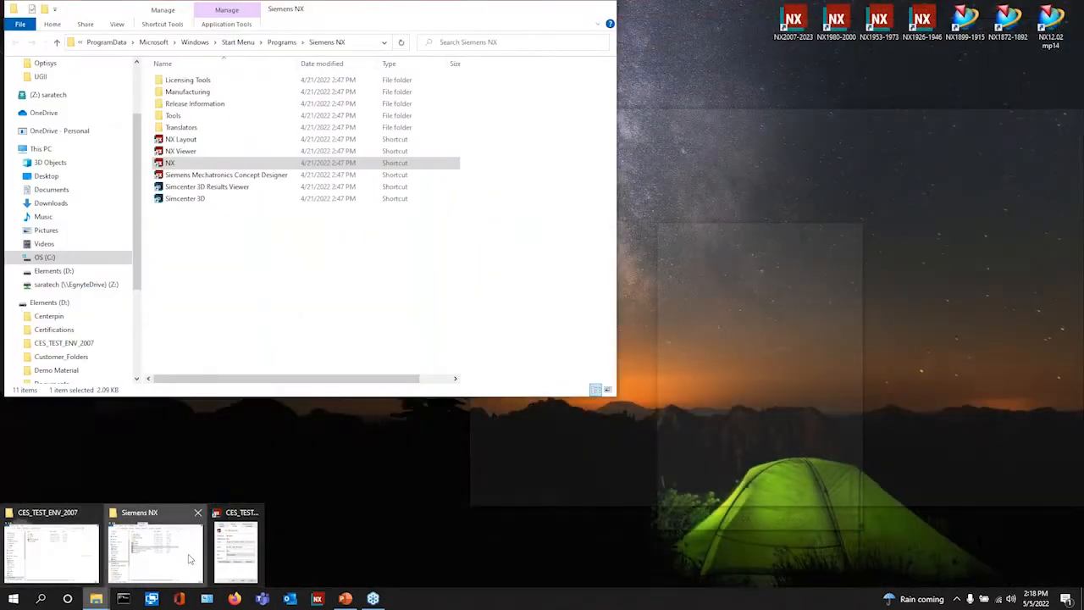
left_click(194, 556)
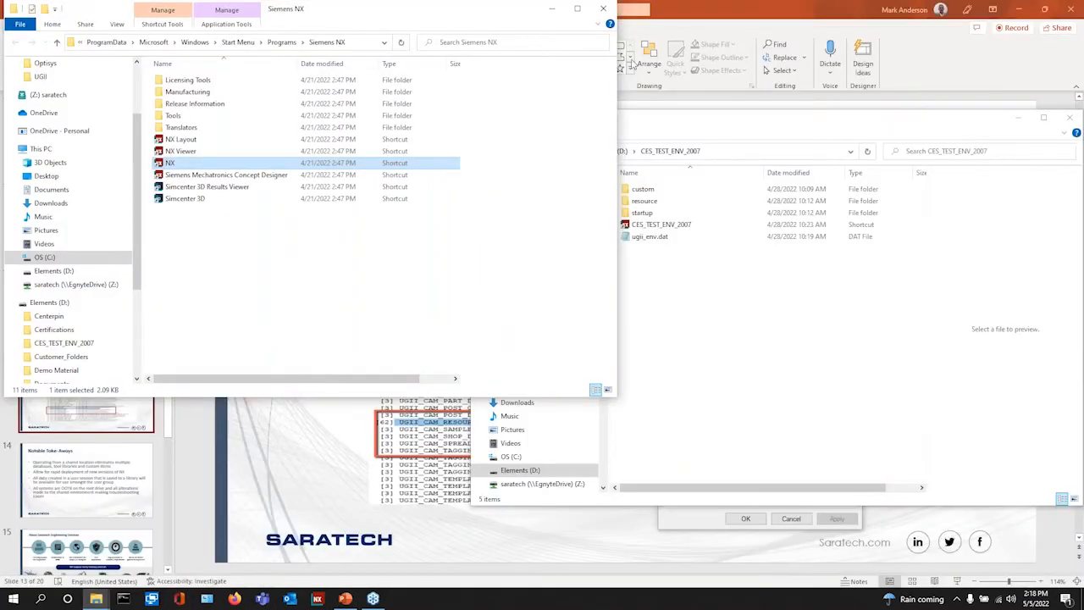
left_click(602, 9)
double_click(661, 225)
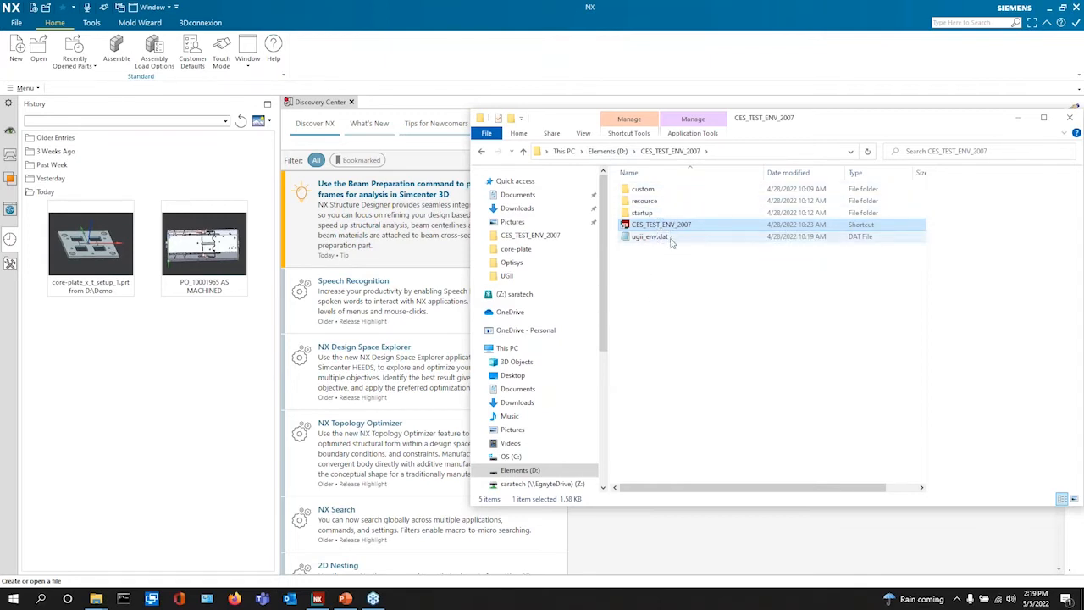
left_click(200, 381)
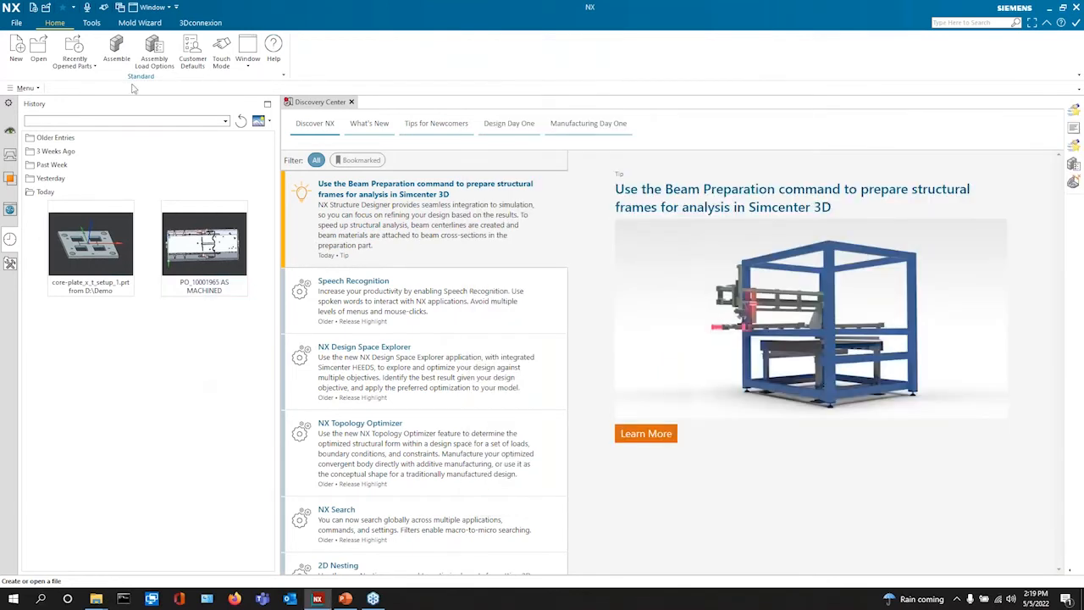
left_click(26, 88)
mouse_move(34, 211)
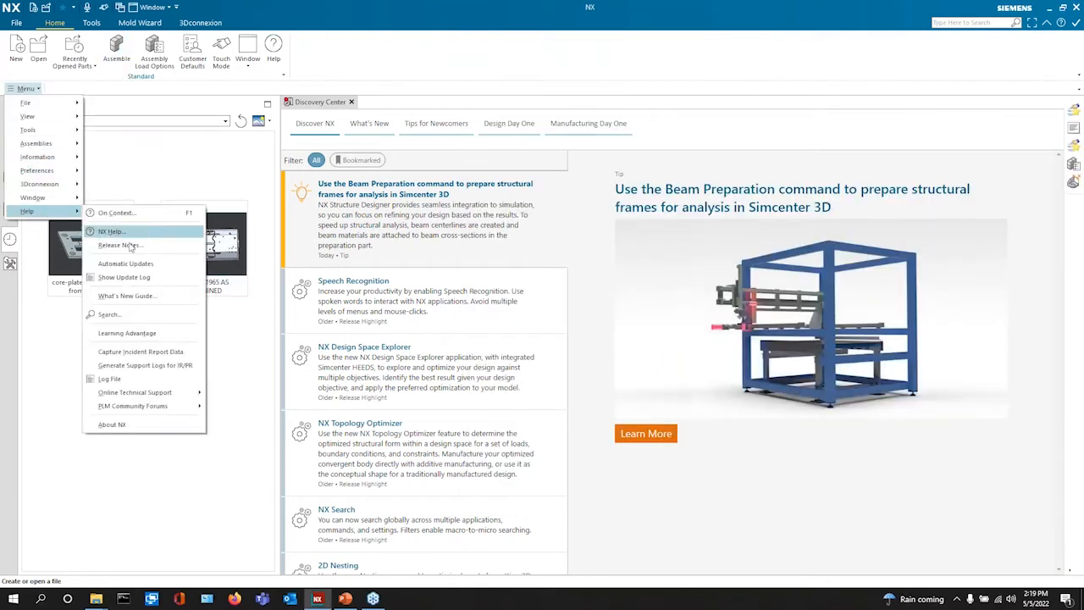
left_click(110, 378)
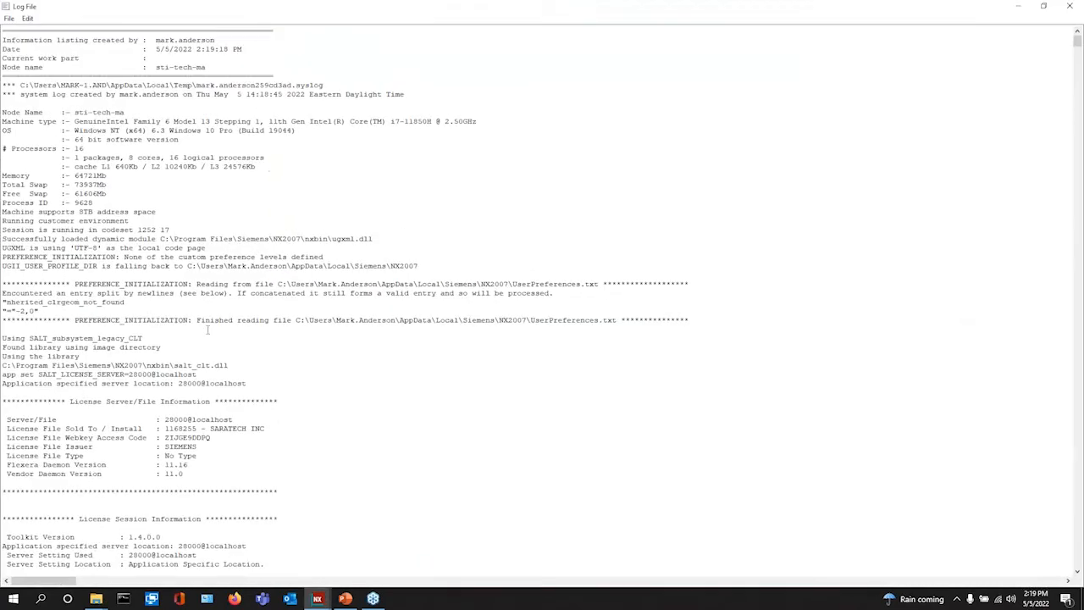
scroll(207, 326, "down", 5)
left_click_drag(1077, 51, 1061, 254)
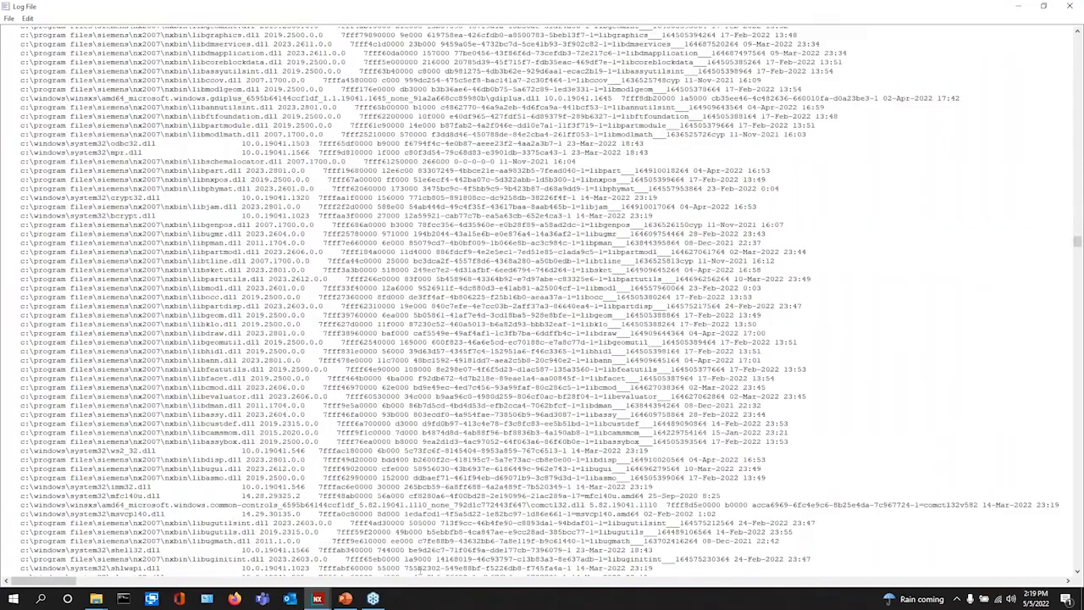
scroll(864, 218, "up", 1)
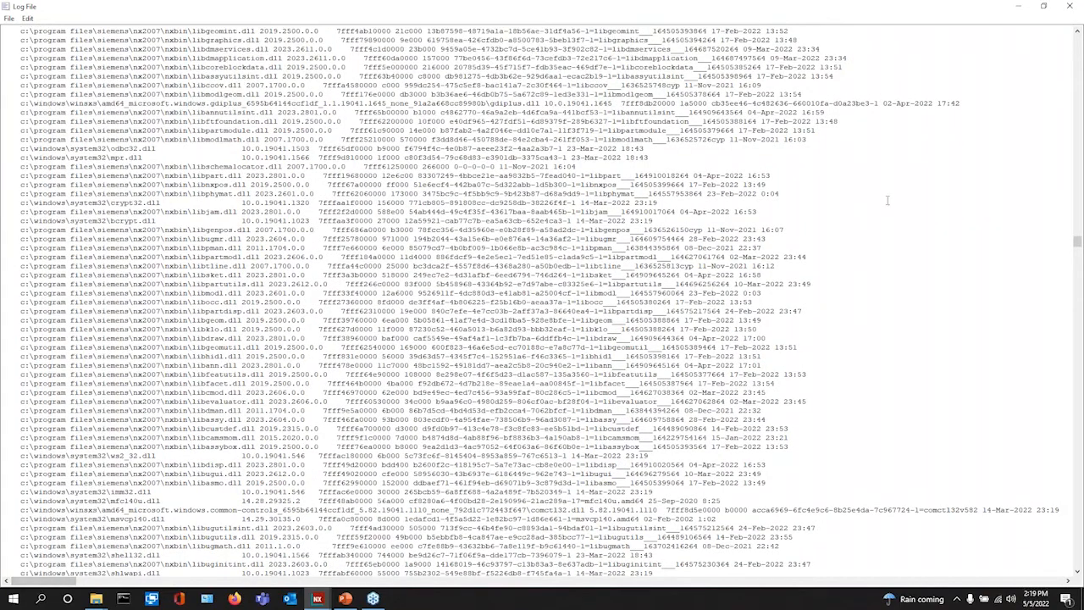
scroll(1077, 244, "down", 1)
left_click_drag(1077, 244, 1075, 161)
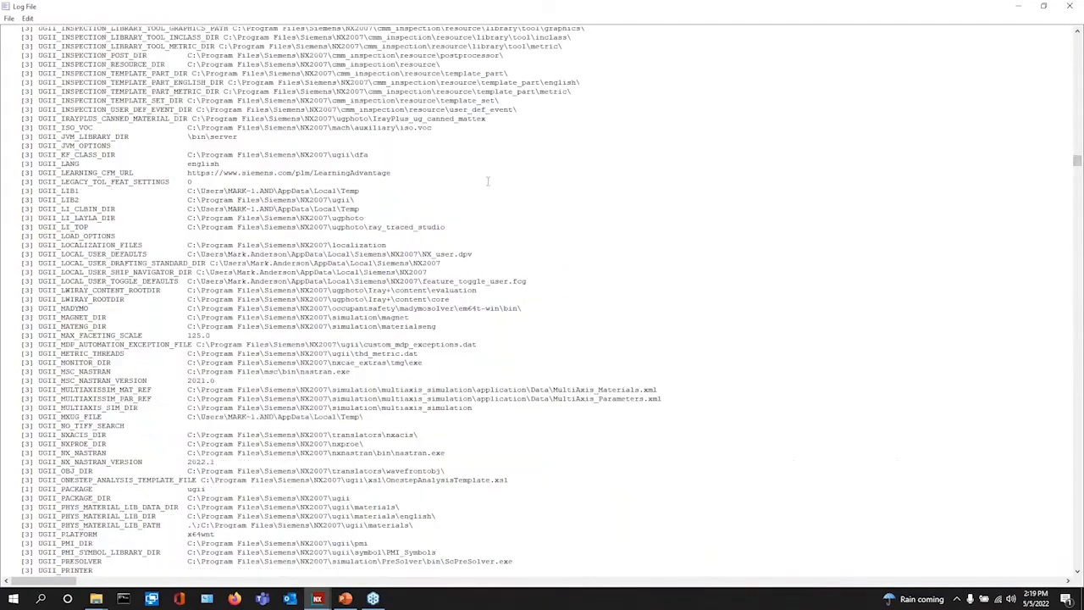
scroll(110, 178, "up", 20)
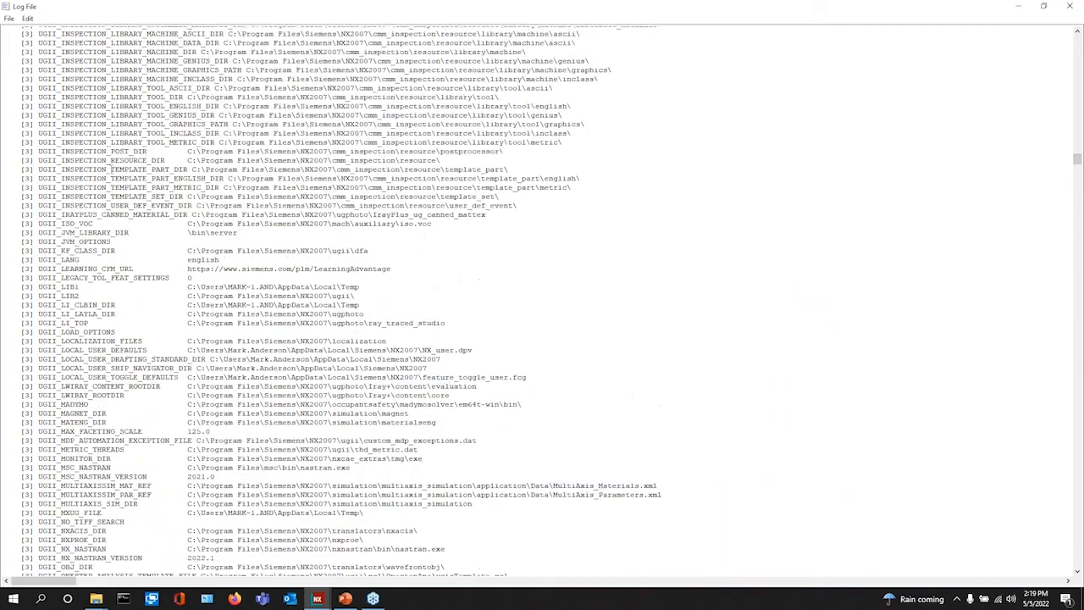
scroll(106, 166, "up", 13)
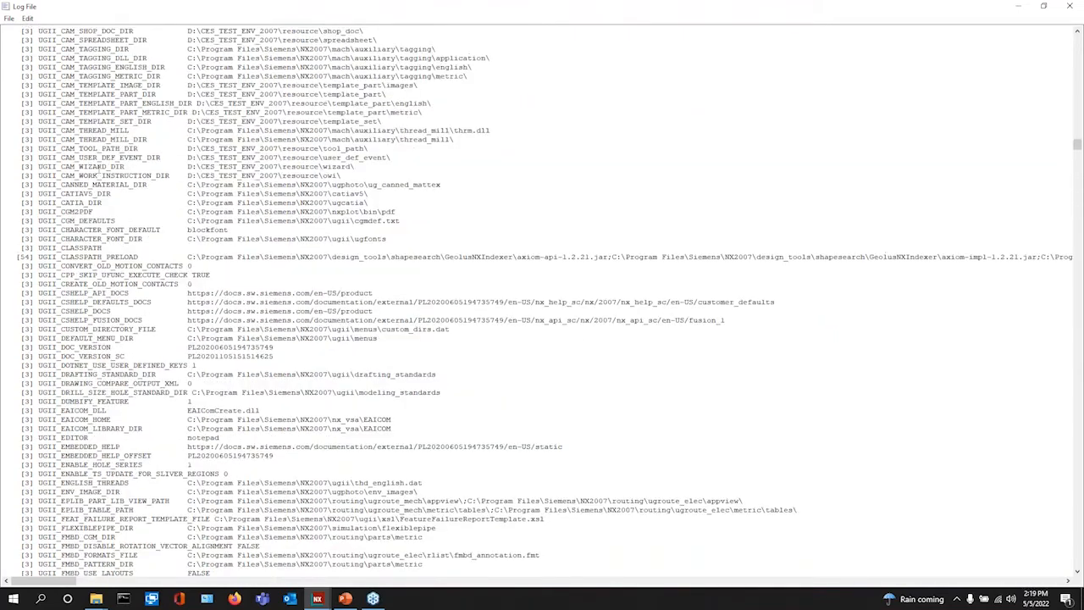
scroll(107, 166, "up", 1)
left_click_drag(35, 90, 336, 92)
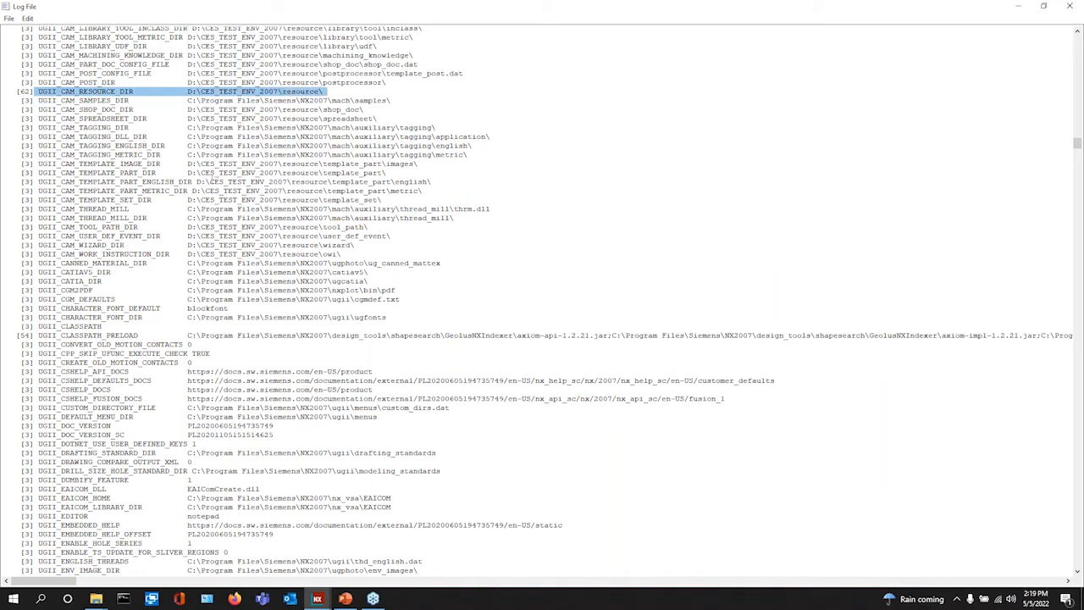
scroll(169, 279, "up", 5)
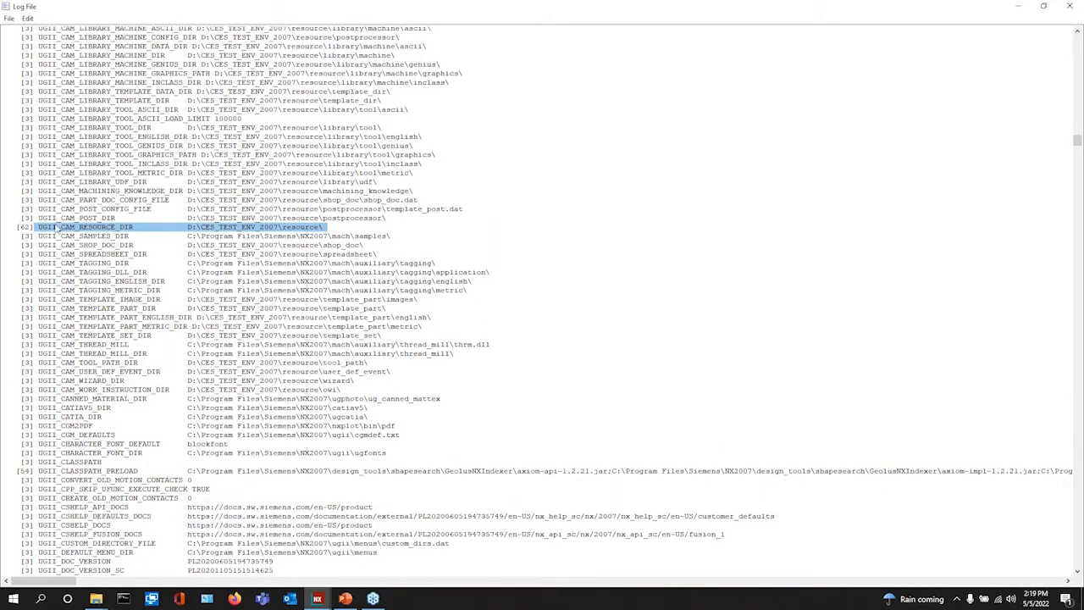
left_click_drag(38, 218, 213, 218)
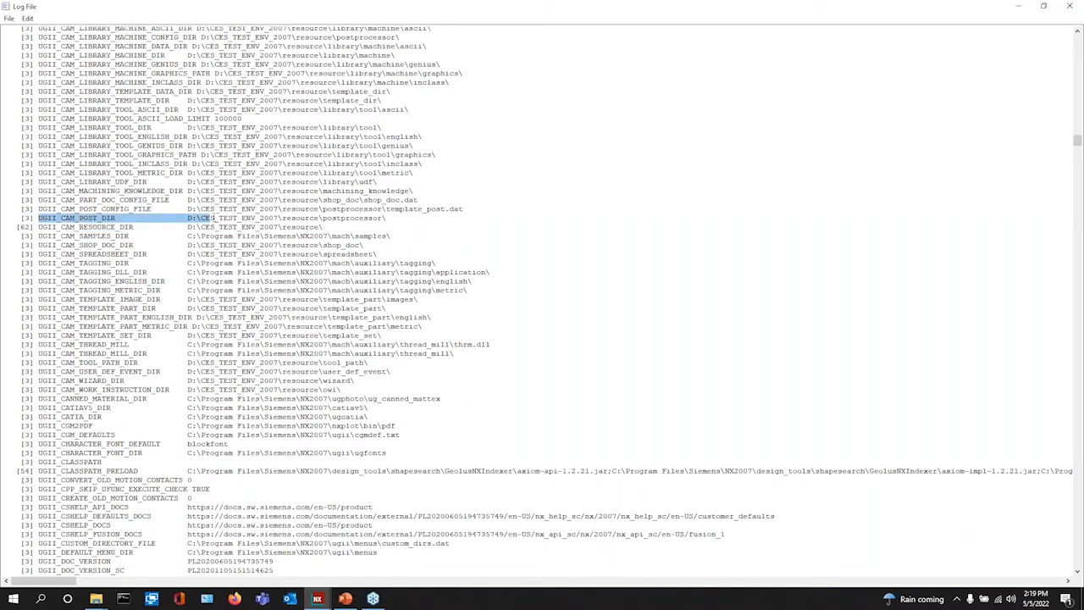
left_click_drag(38, 209, 173, 200)
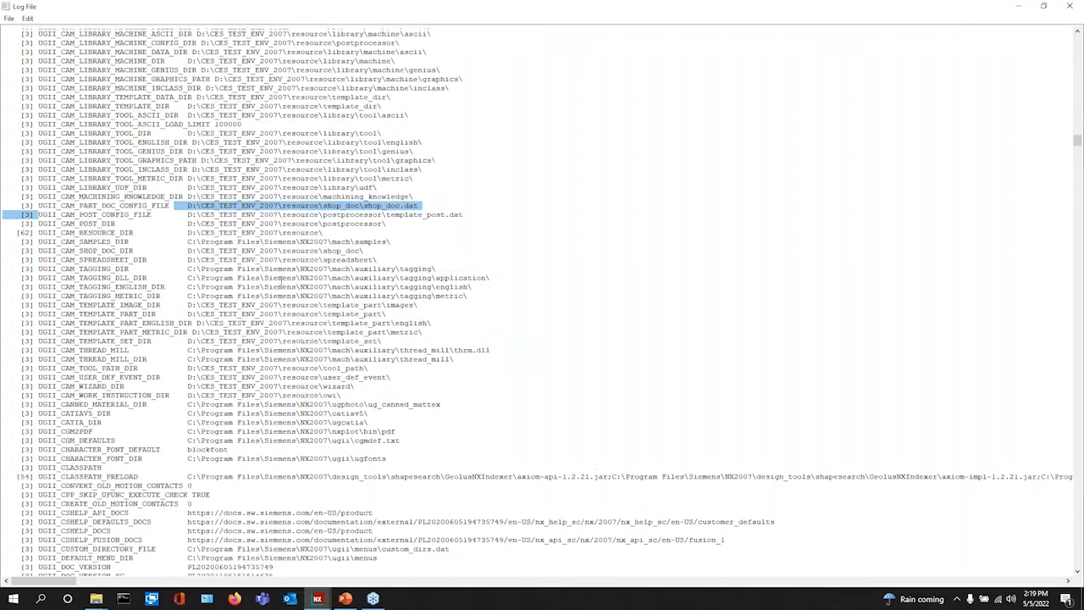
scroll(279, 281, "up", 3)
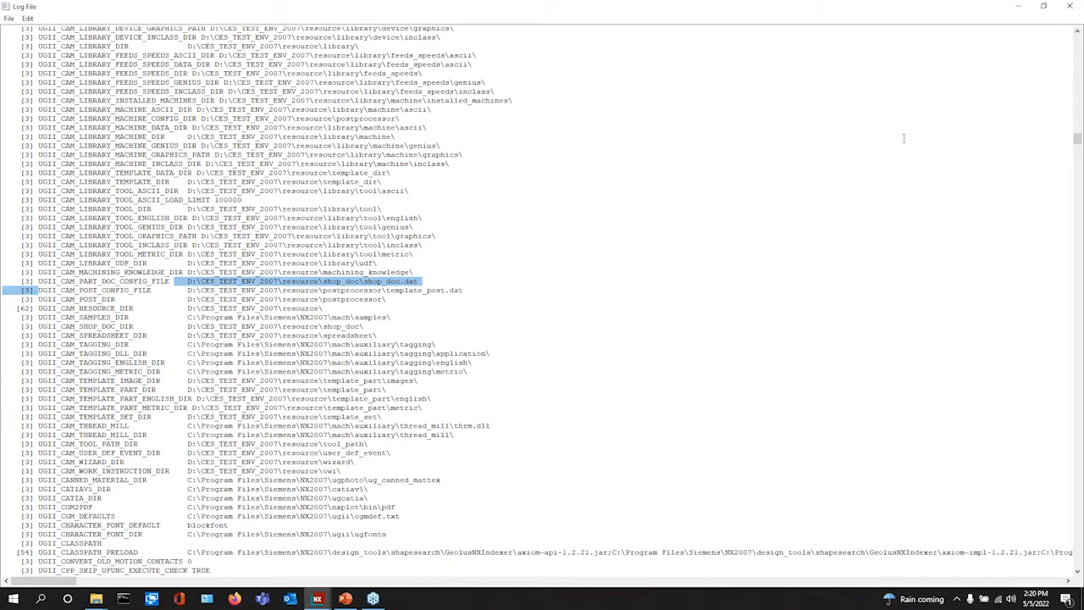
left_click(1074, 7)
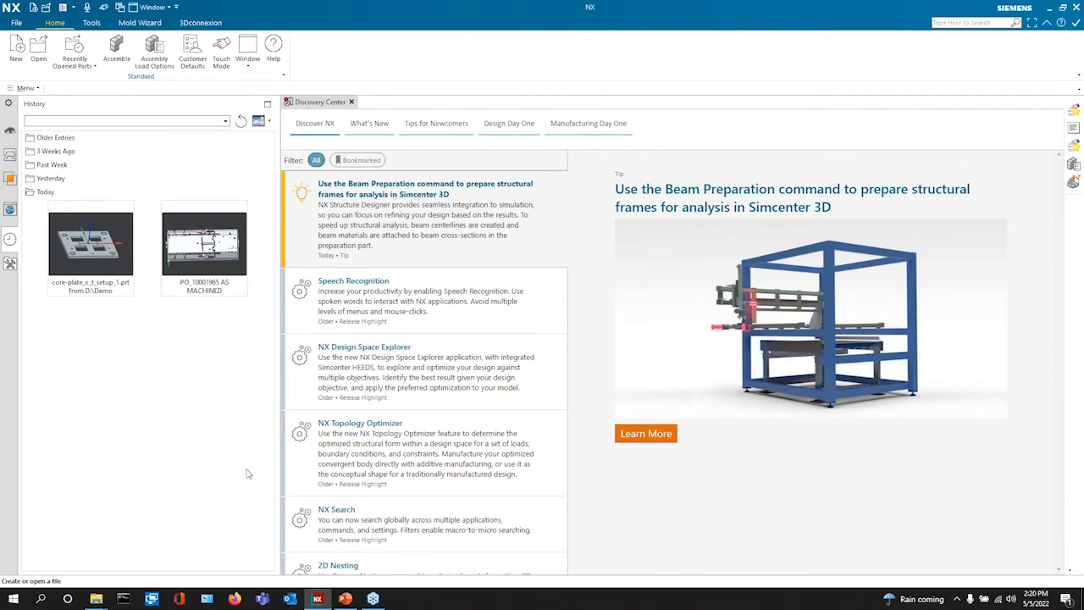
mouse_move(97, 597)
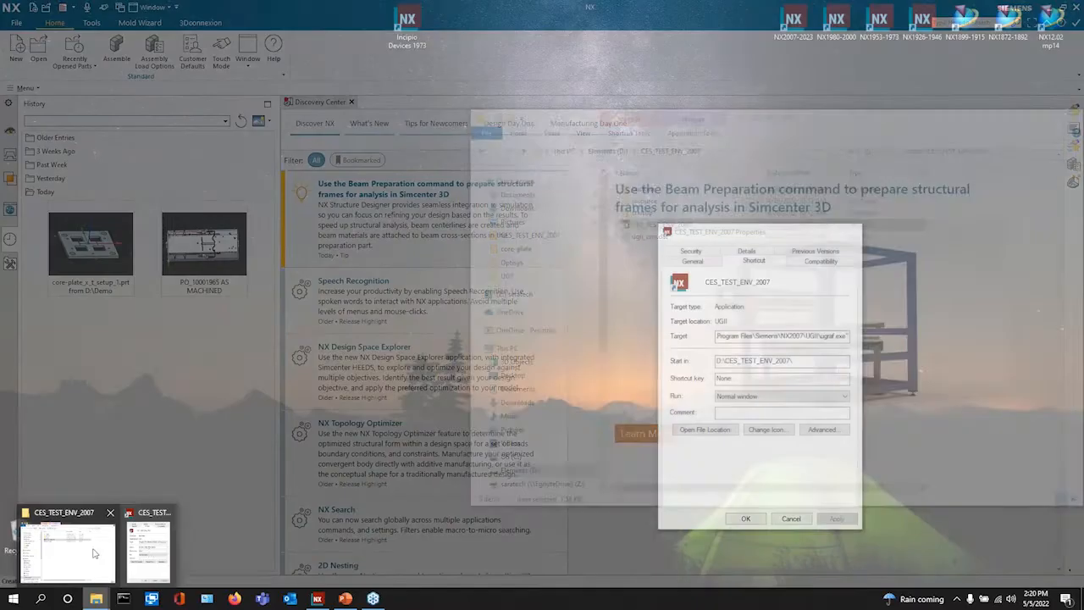
left_click(67, 550)
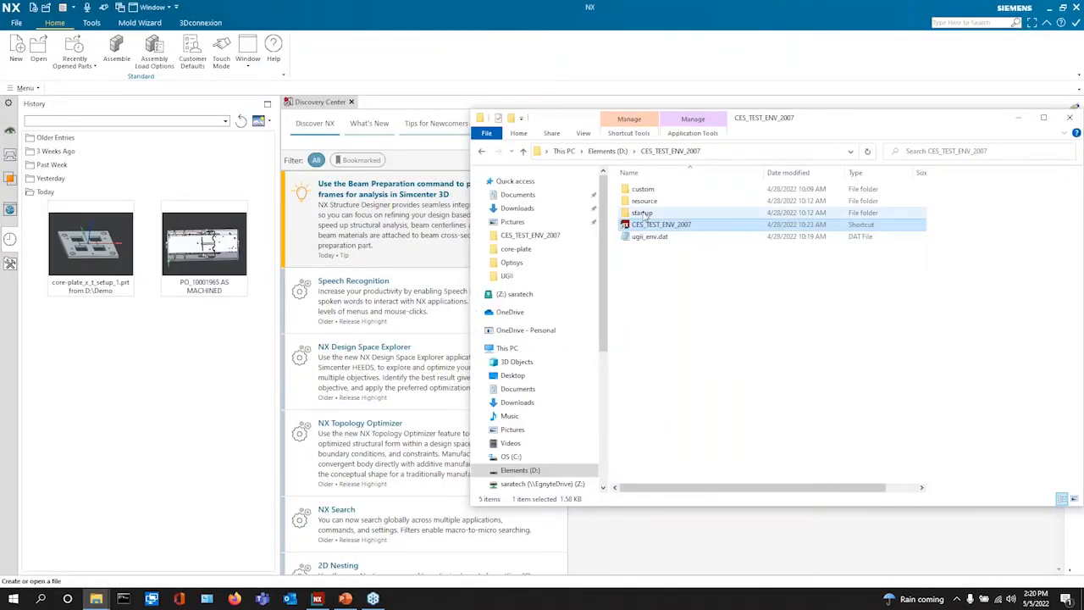
left_click(681, 365)
left_click(125, 404)
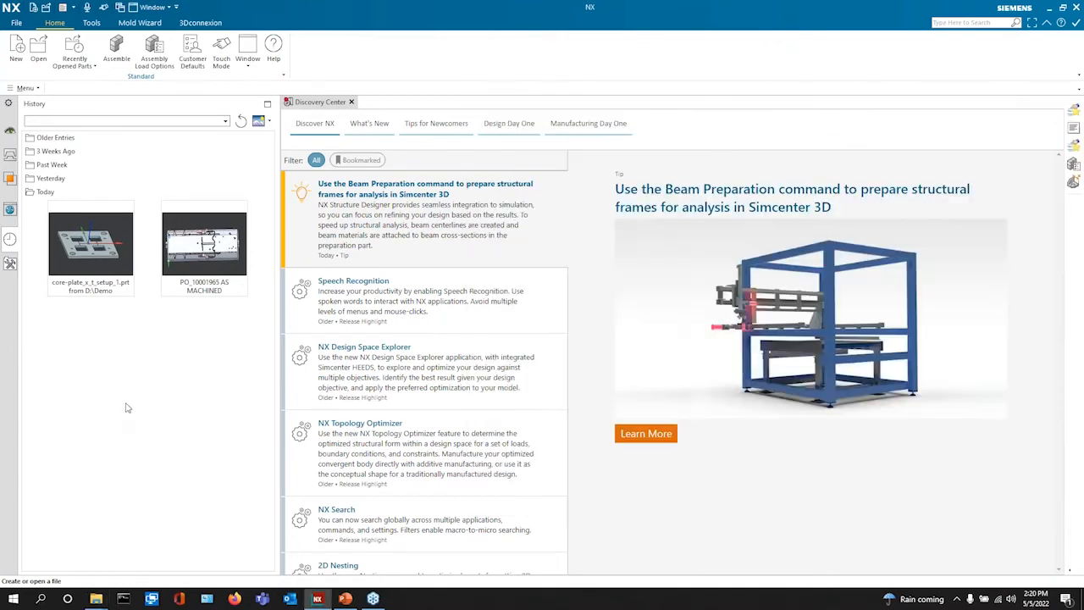
left_click(17, 22)
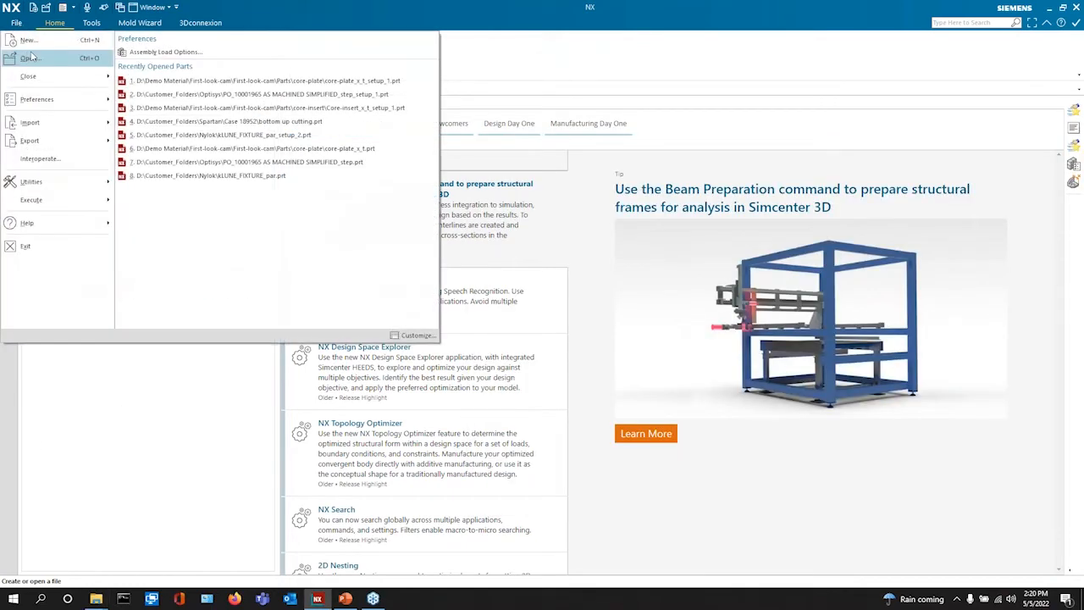
left_click(28, 40)
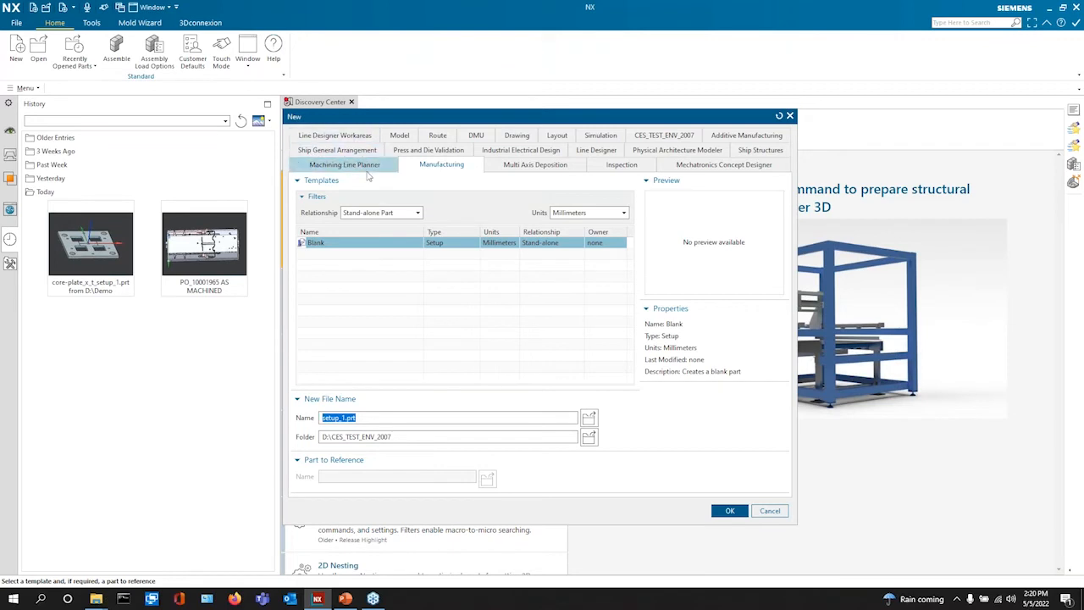
left_click(418, 212)
left_click(392, 246)
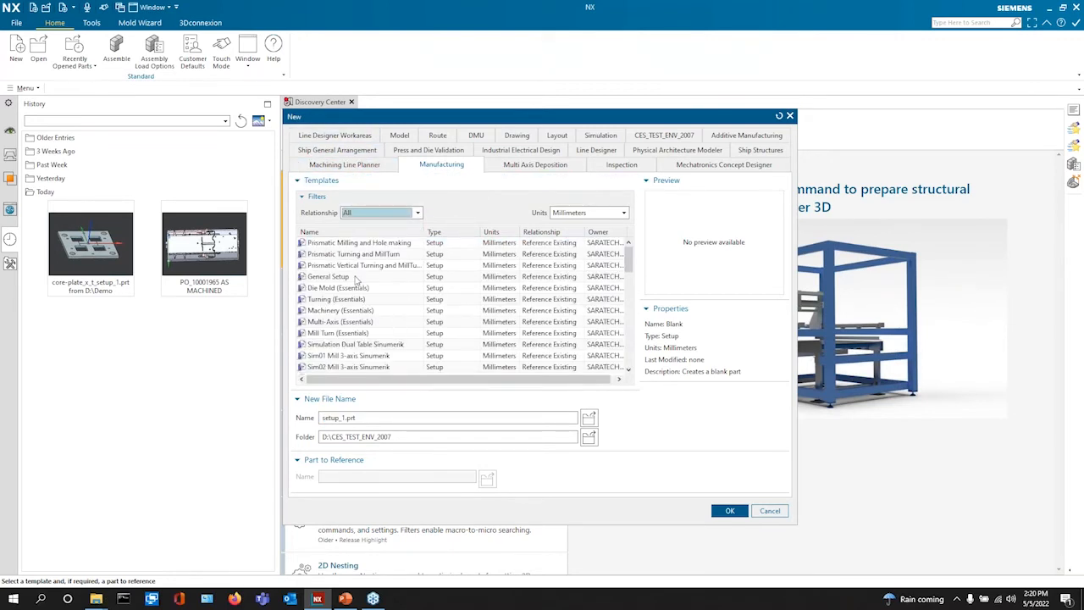
left_click(664, 136)
left_click(411, 214)
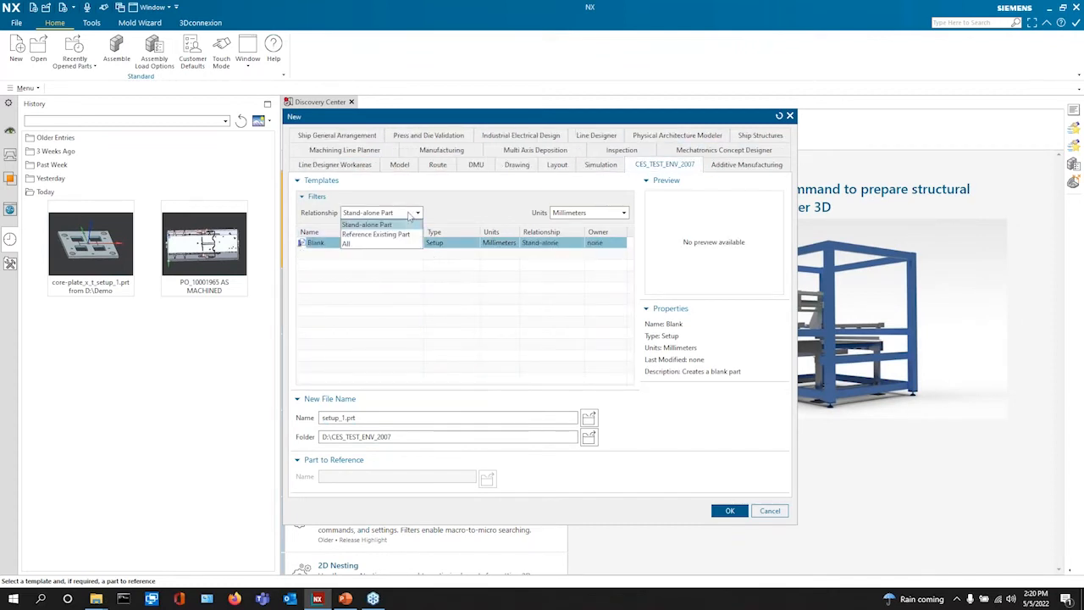
left_click(390, 244)
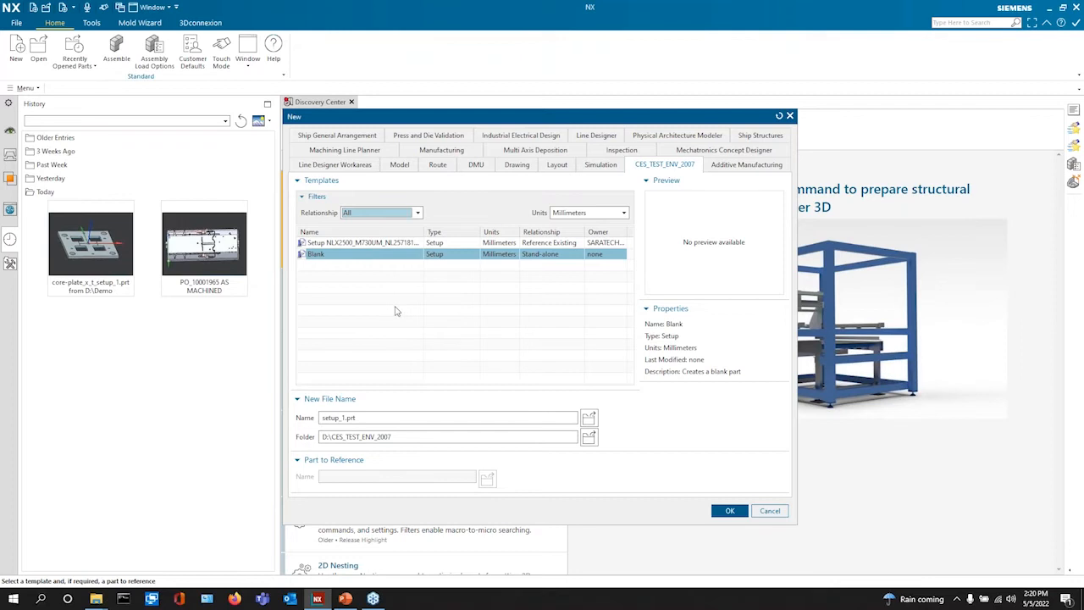
left_click(738, 511)
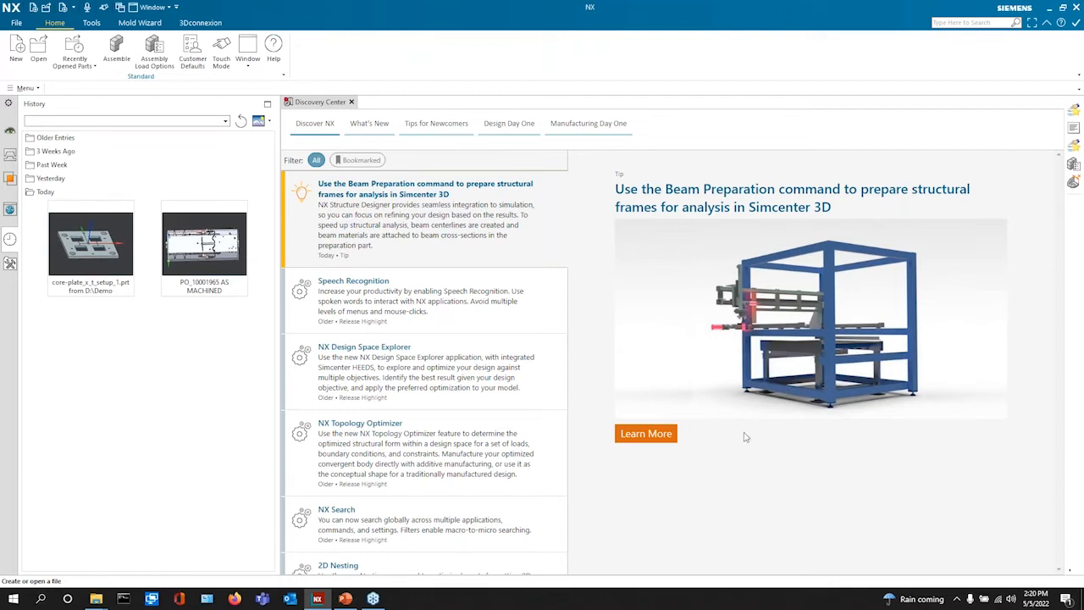
mouse_move(1077, 28)
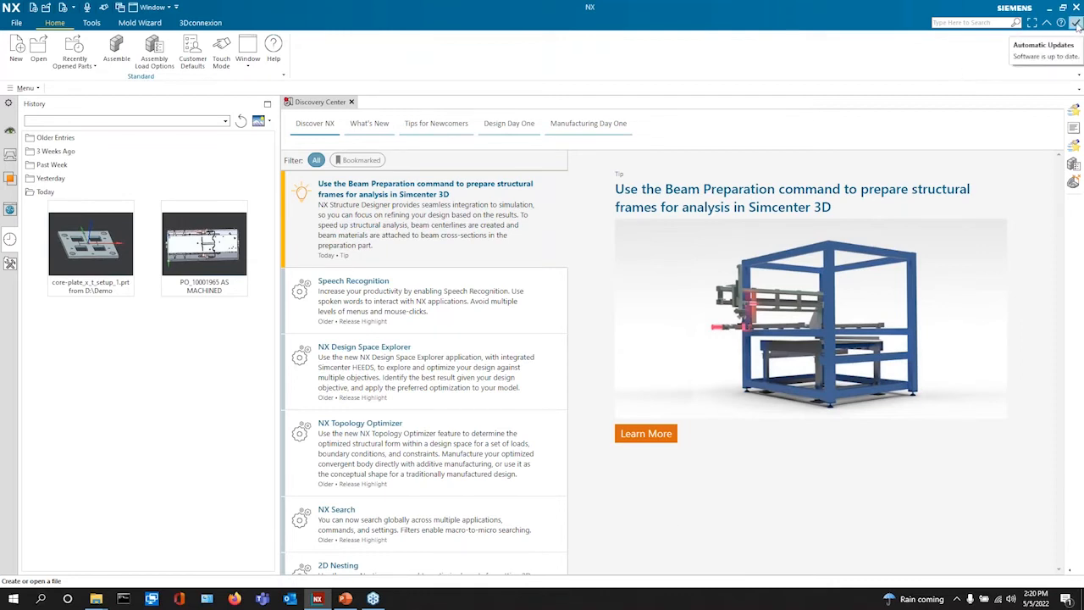